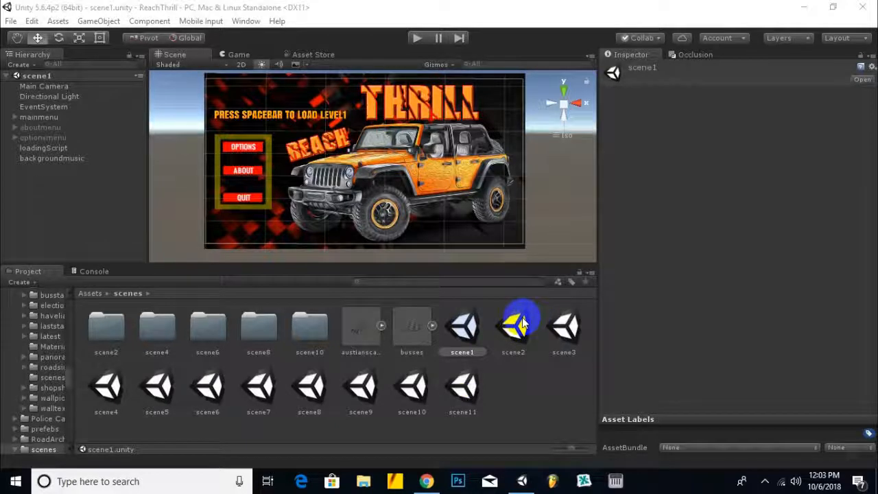
Open scene2 and examine its terrain, the roadside shops, and the area around the car and road signs.
left_click(520, 325)
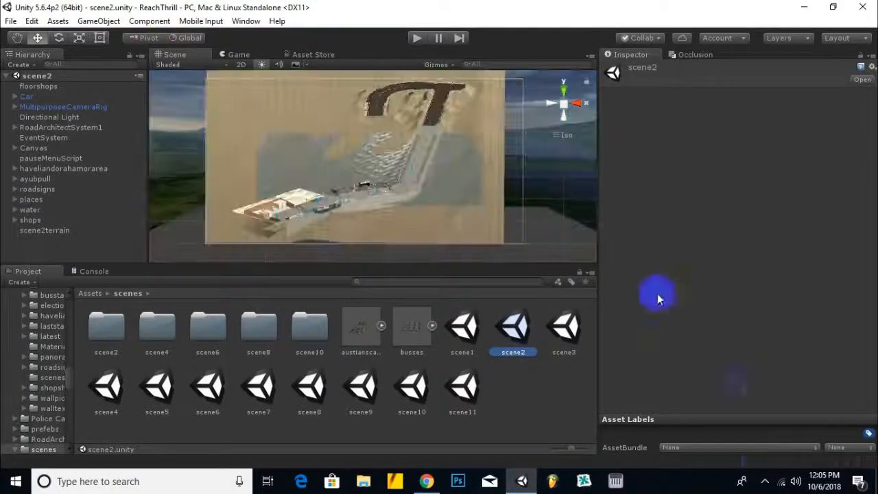
left_click(472, 183)
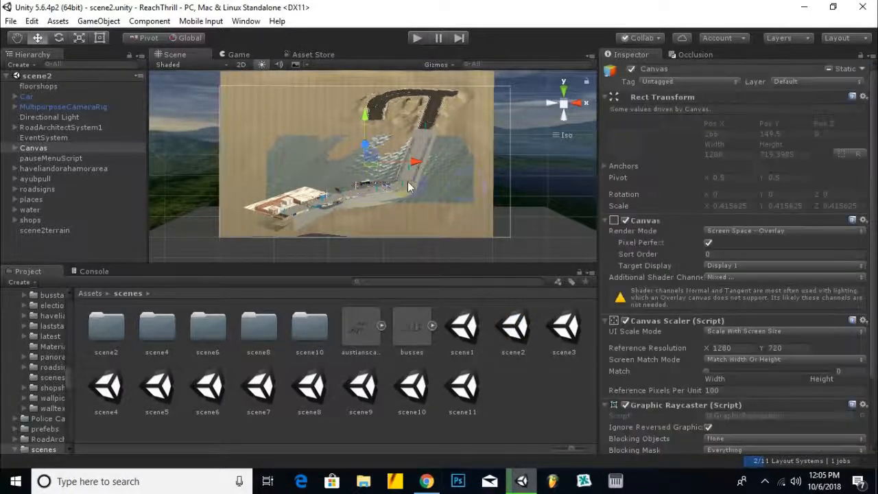
scroll(384, 168, "up", 3)
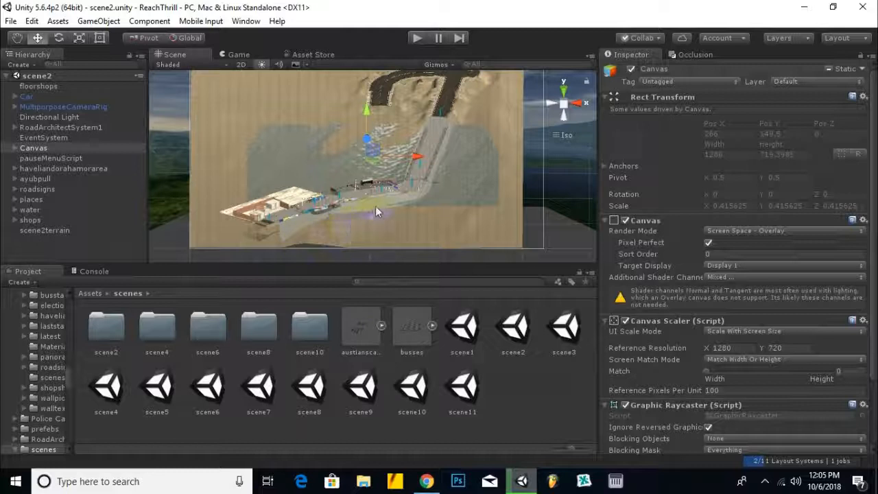
scroll(402, 189, "up", 5)
middle_click_drag(406, 186, 409, 186)
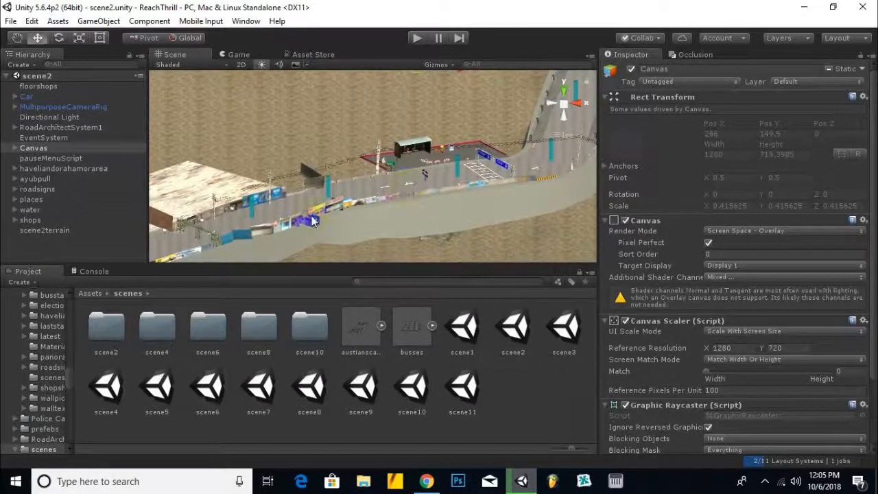
scroll(313, 220, "up", 6)
middle_click_drag(364, 219, 557, 159)
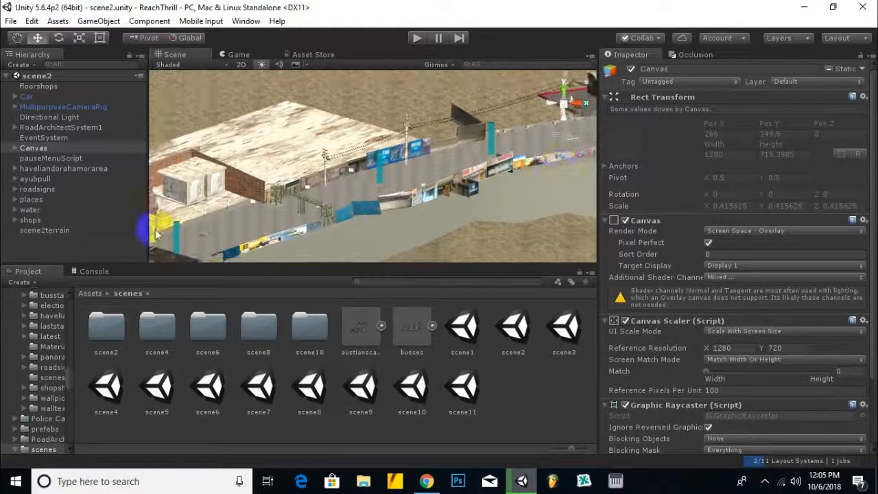
scroll(180, 240, "up", 7)
scroll(237, 240, "up", 8)
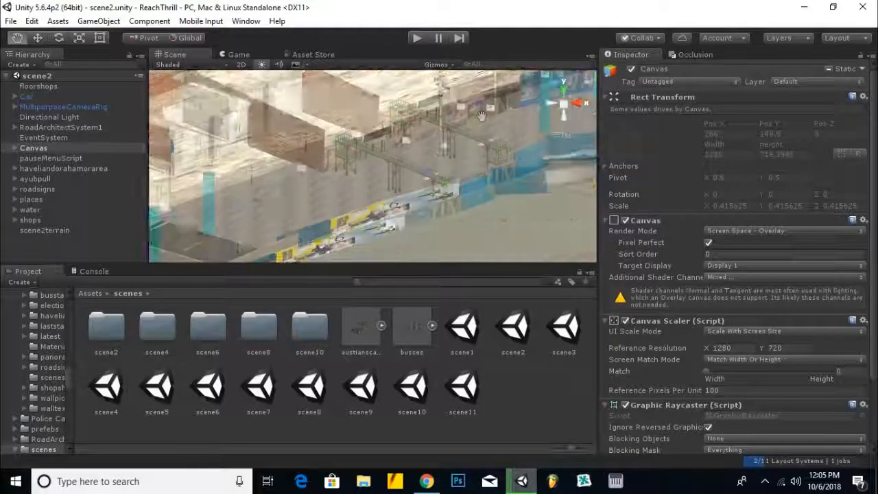
scroll(410, 101, "up", 8)
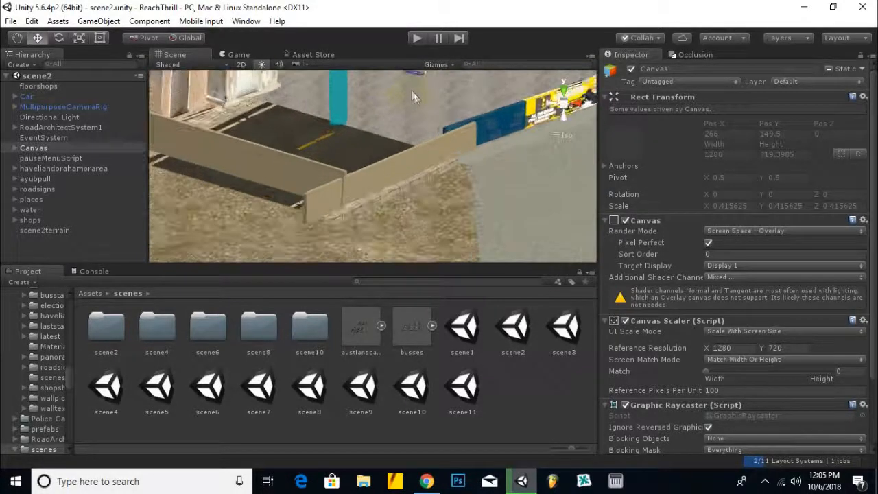
scroll(353, 156, "up", 5)
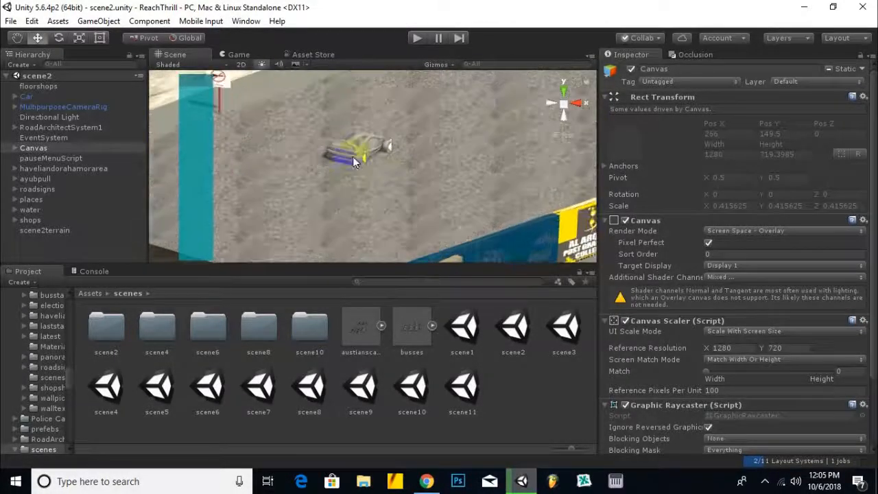
left_click_drag(352, 157, 353, 160, "alt")
right_click_drag(352, 160, 393, 142)
scroll(388, 142, "down", 2)
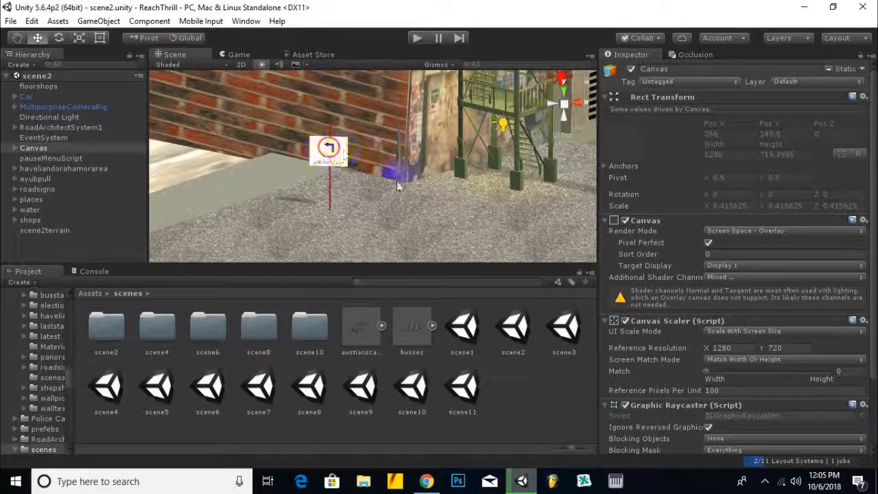
Run scene2 in play mode.
left_click(418, 39)
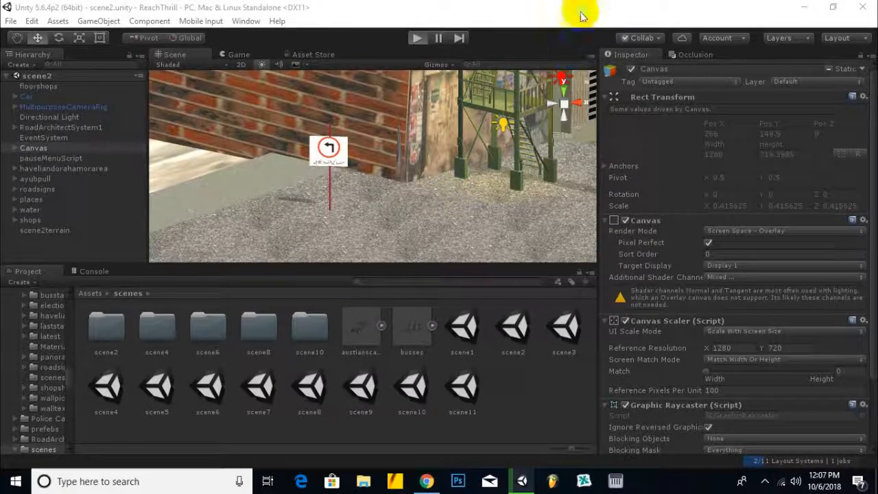
left_click_drag(511, 192, 420, 163)
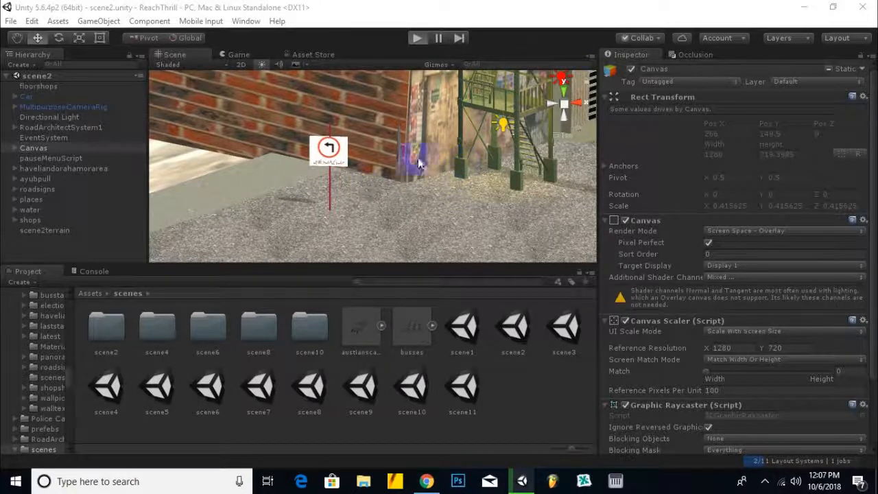
left_click_drag(415, 203, 471, 193)
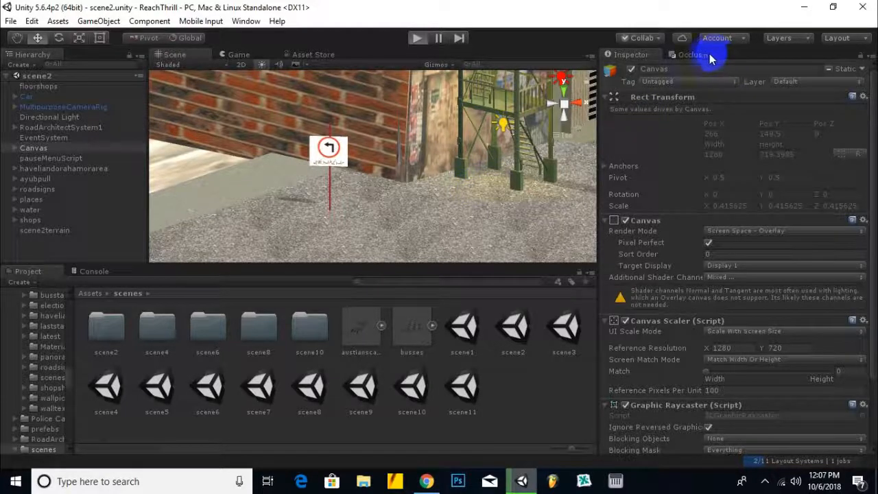
left_click_drag(471, 185, 472, 163)
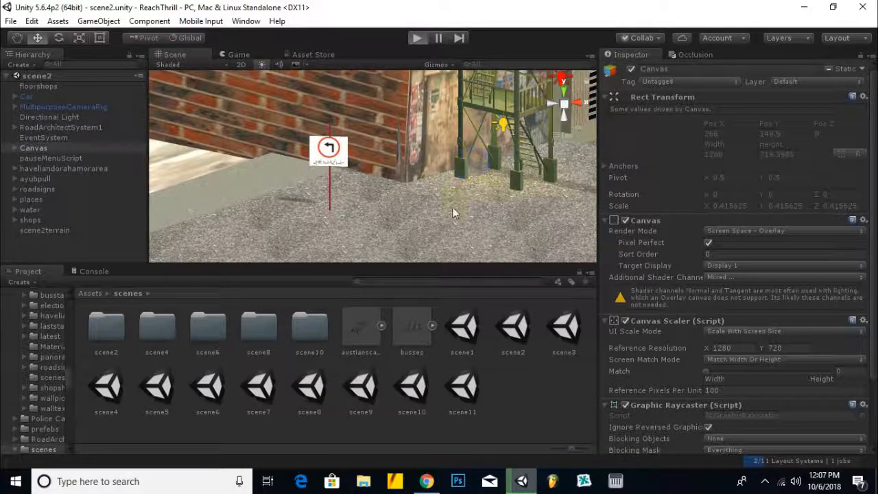
right_click_drag(450, 205, 462, 113)
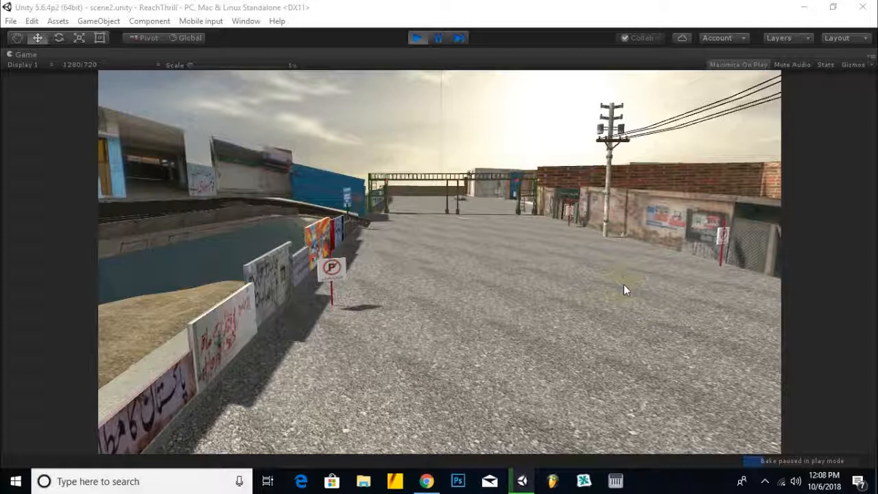
left_click(766, 481)
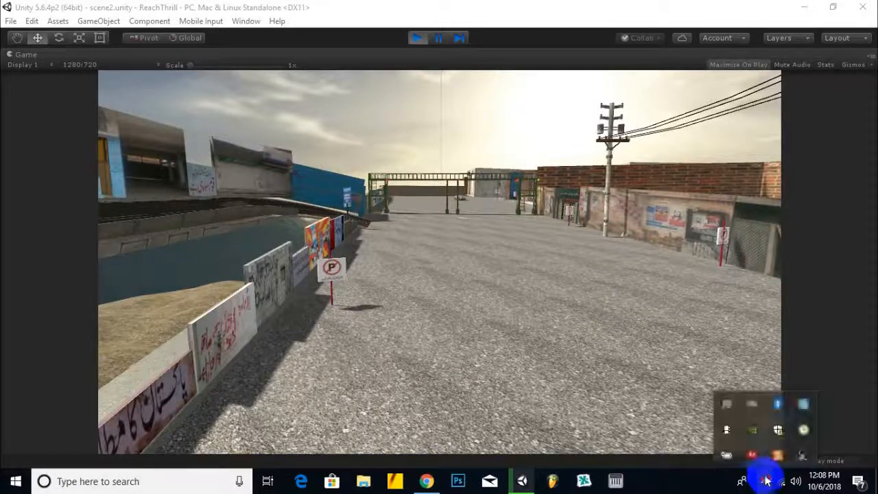
left_click(749, 430)
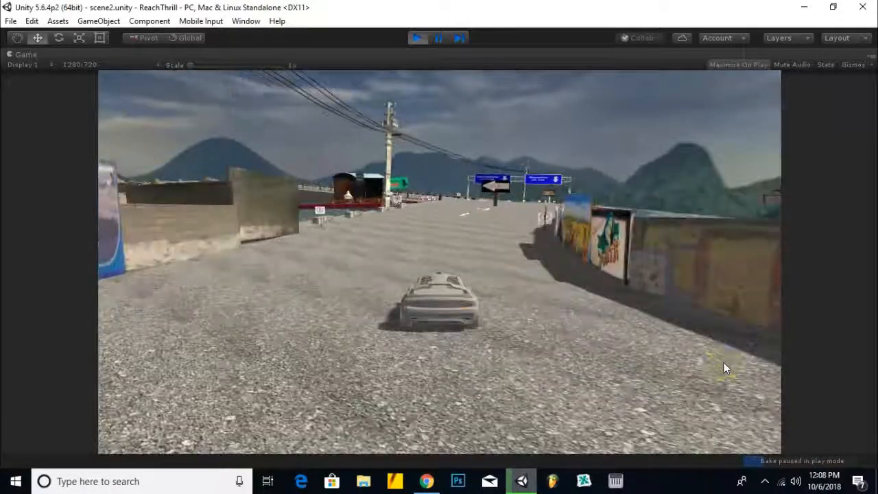
Test-drive the car along the road to the start of the bridge, and stop play mode.
left_click(724, 362)
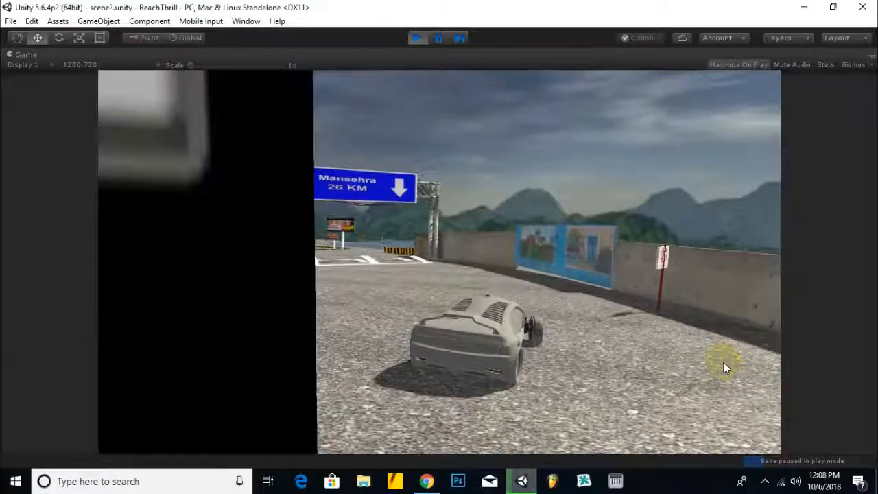
left_click(724, 363)
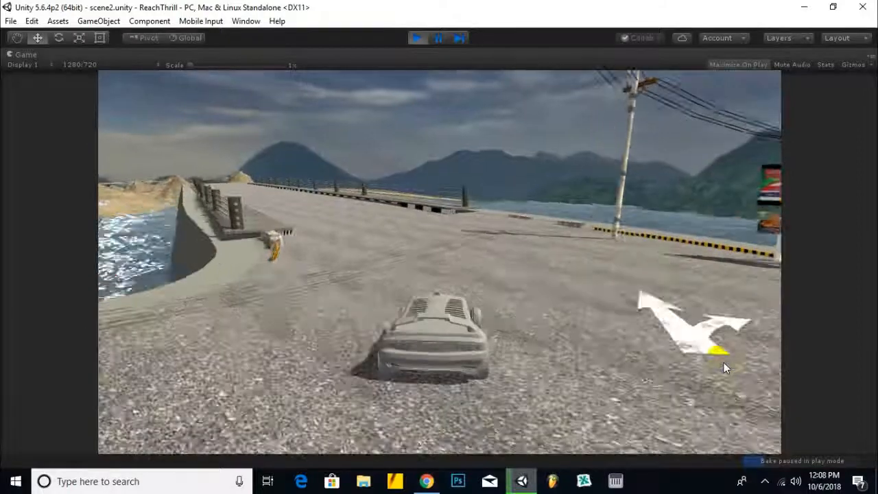
key("Down")
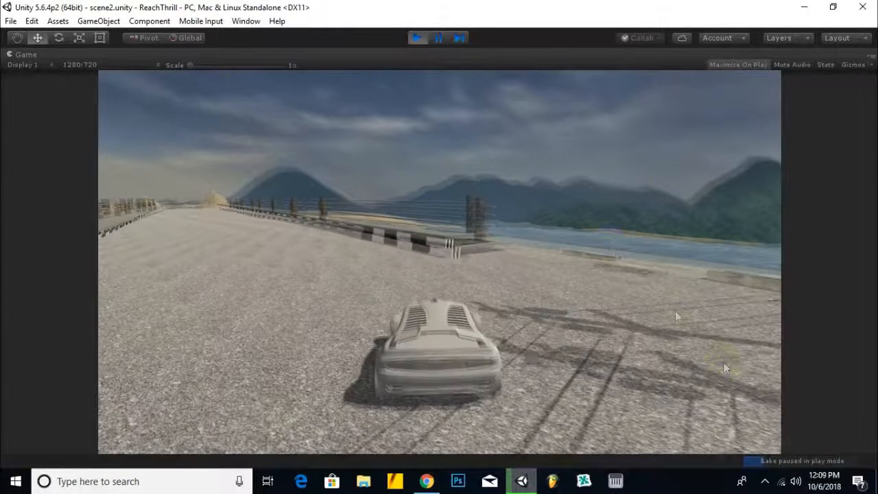
left_click(417, 38)
left_click(673, 228)
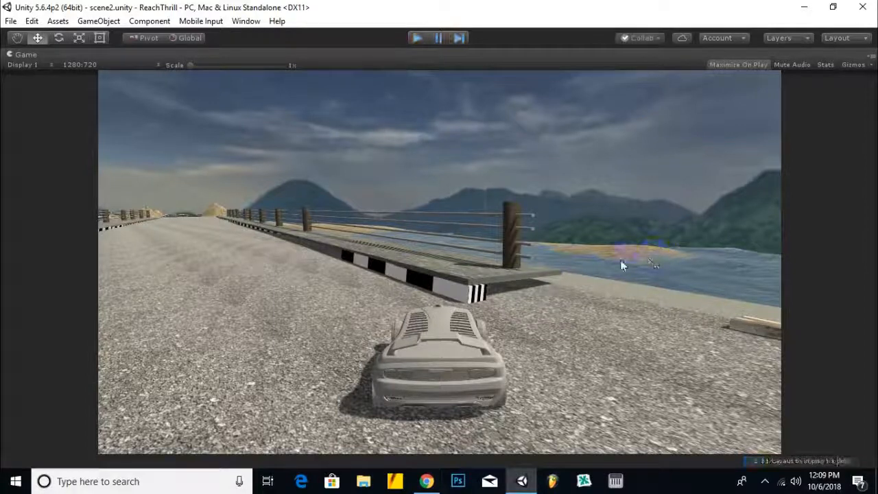
left_click(513, 243)
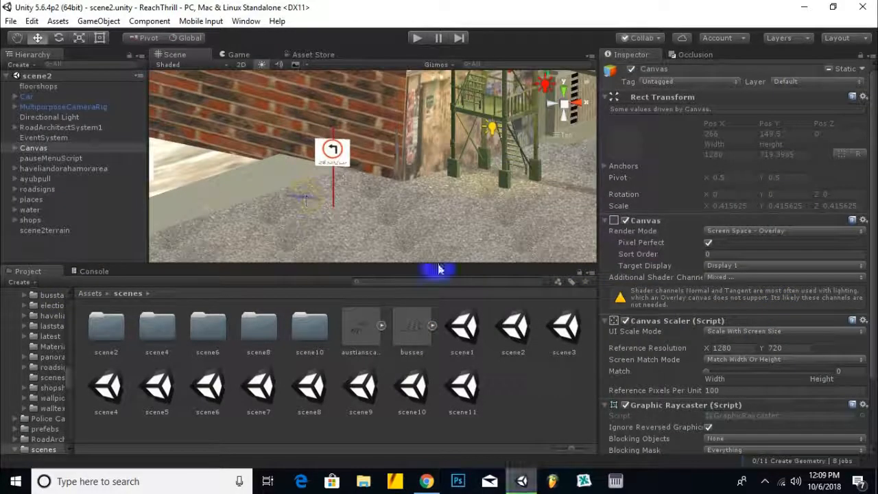
Open scene1 and fit its whole main menu screen in the scene view.
left_click(465, 333)
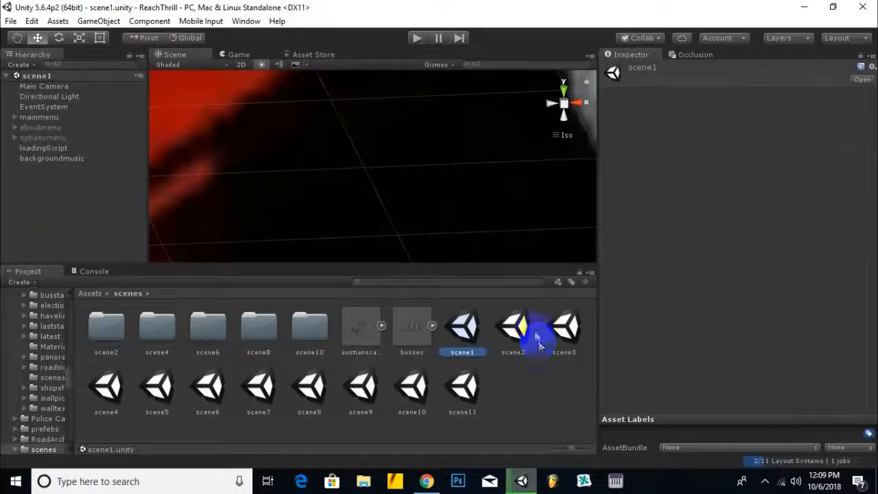
scroll(335, 165, "down", 5)
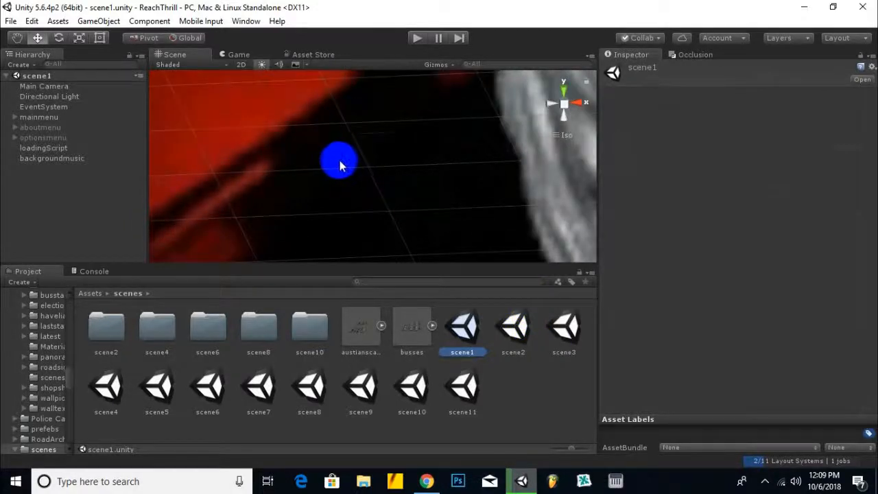
scroll(339, 165, "down", 8)
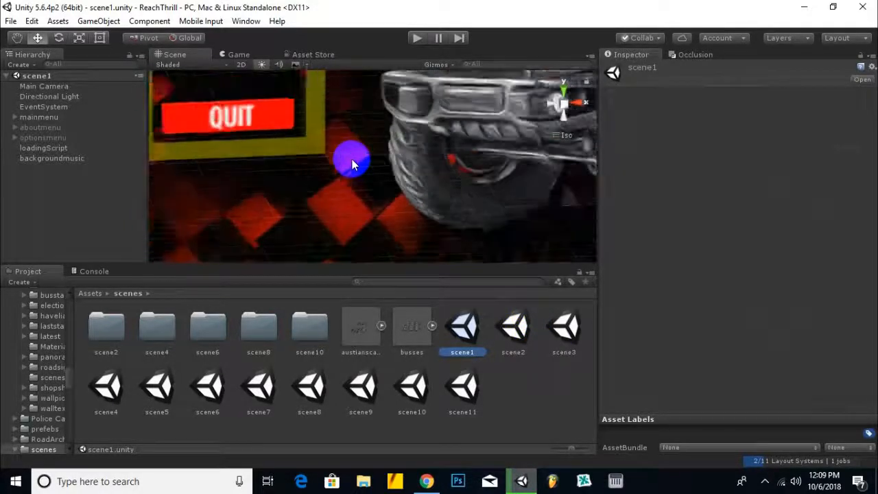
scroll(353, 160, "down", 5)
middle_click_drag(453, 148, 382, 210)
scroll(381, 209, "down", 6)
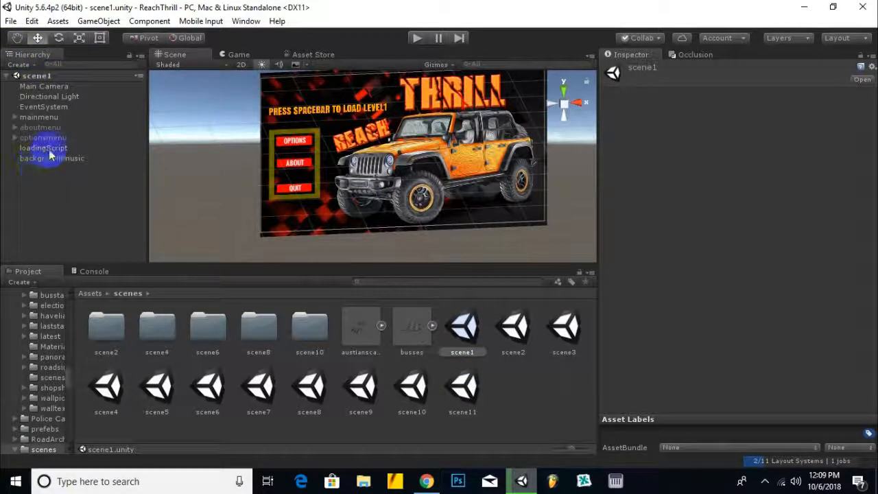
left_click(20, 65)
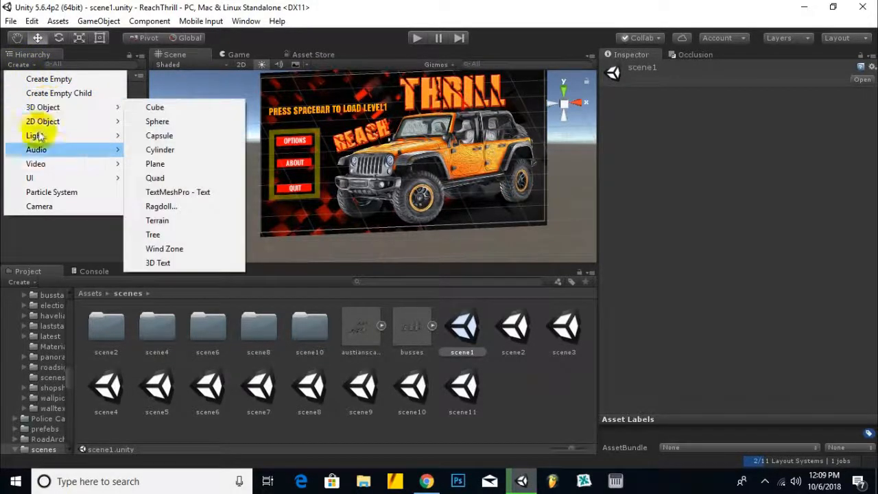
mouse_move(124, 179)
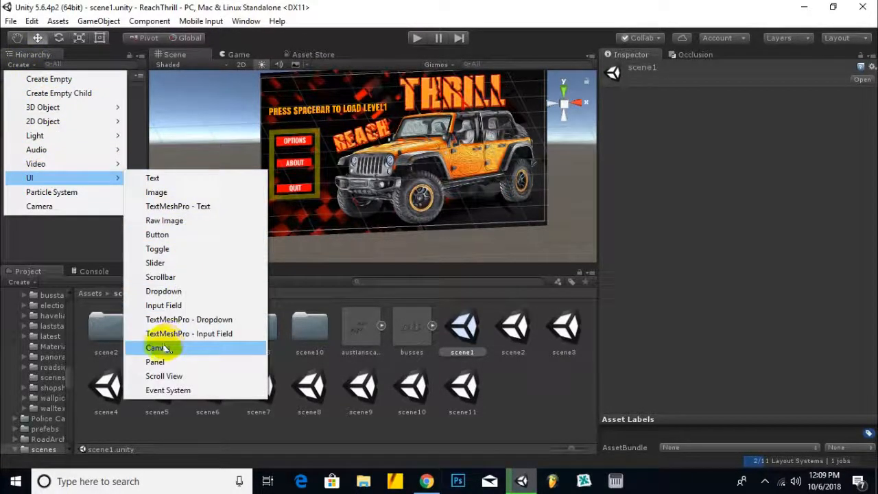
left_click(652, 3)
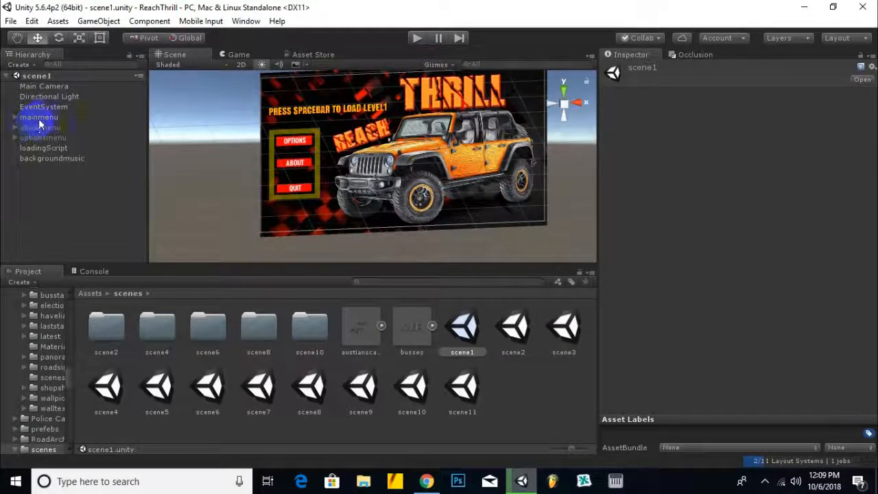
Set the UI Scale Mode of the mainmenu canvas's Canvas Scaler to Constant Pixel Size.
left_click(39, 118)
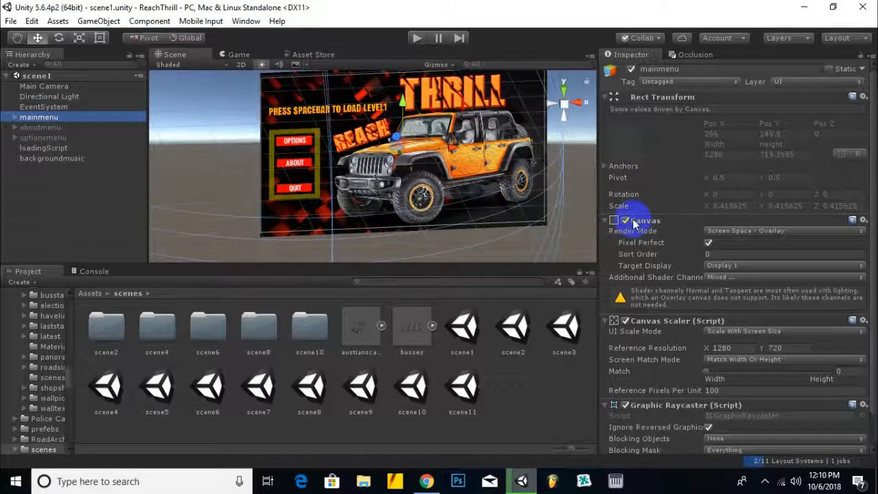
middle_click_drag(322, 182, 484, 213)
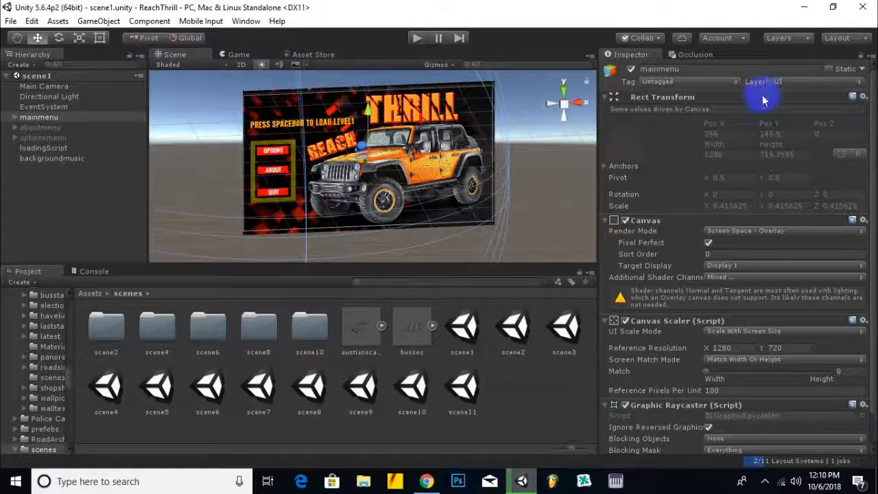
left_click(665, 82)
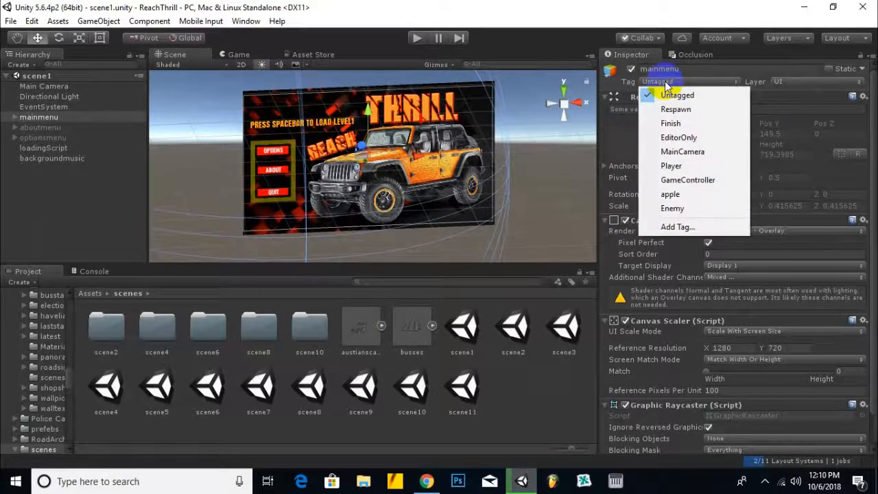
left_click(873, 136)
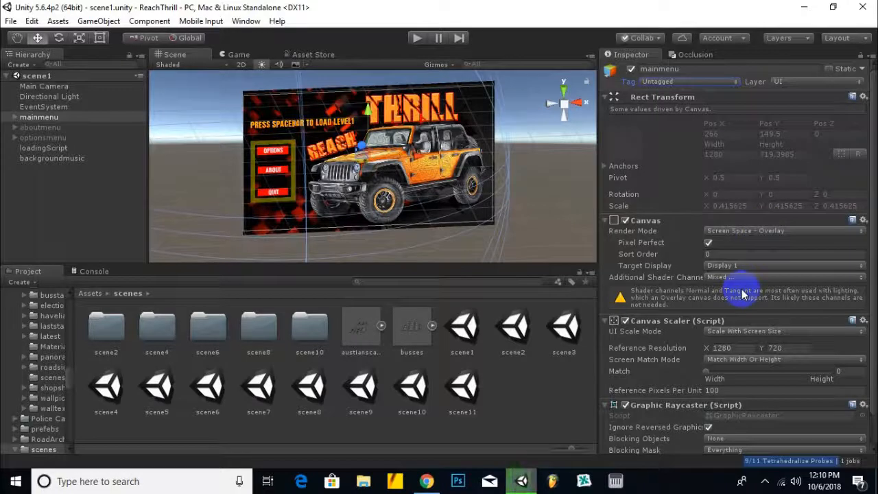
scroll(730, 302, "down", 1)
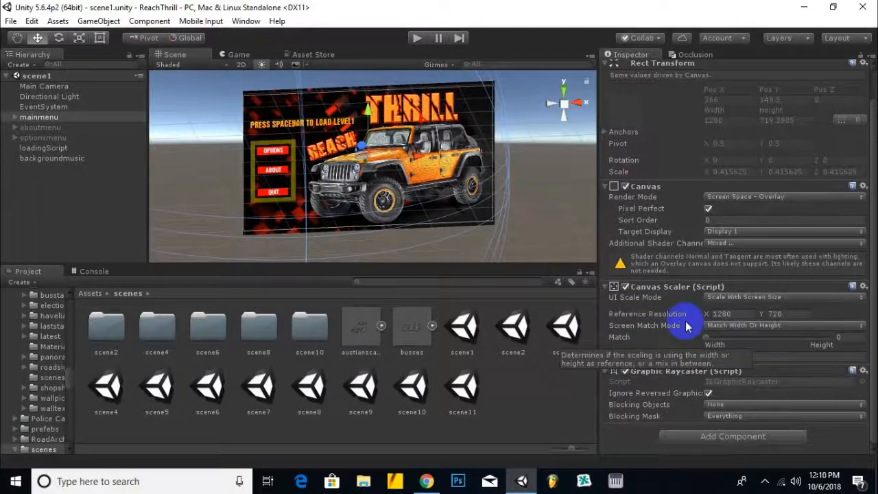
left_click(760, 298)
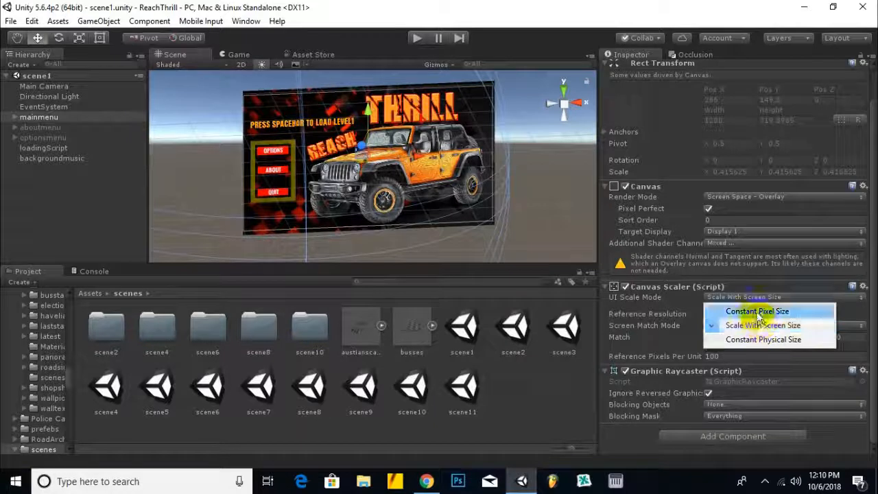
left_click(755, 311)
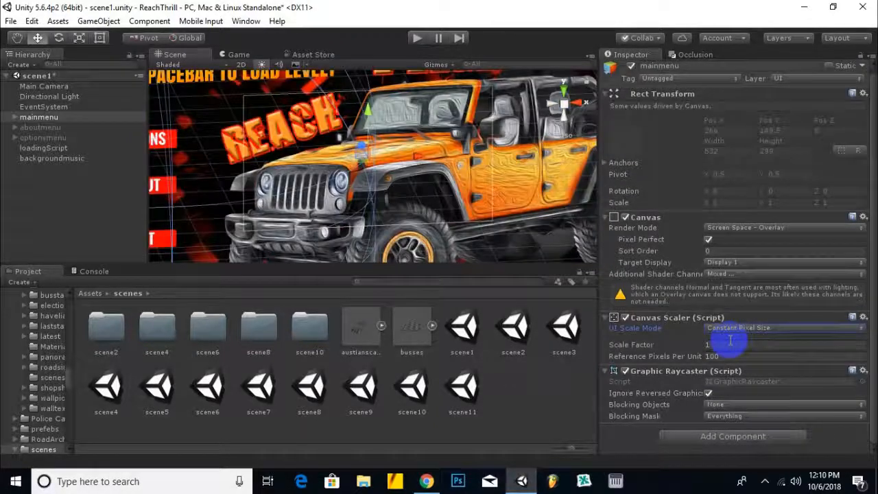
Set the mainmenu Canvas Scaler's UI Scale Mode to Scale With Screen Size and check its Reference Resolution values.
left_click(740, 331)
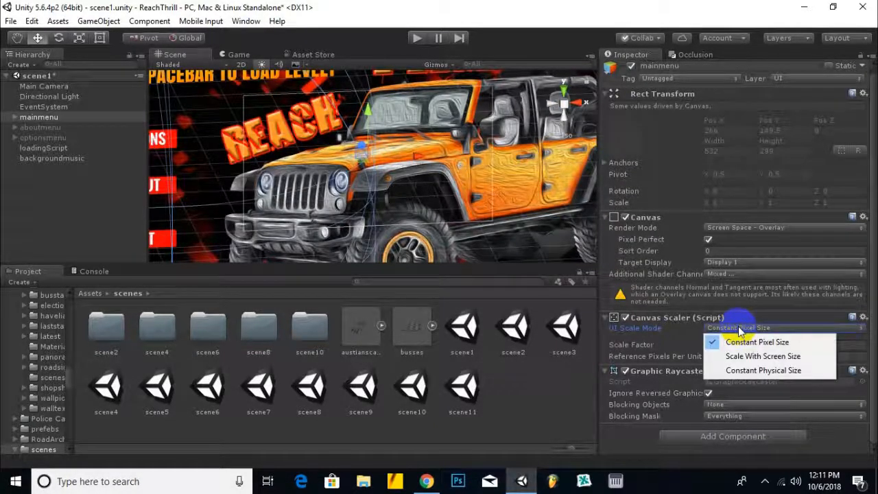
left_click(751, 354)
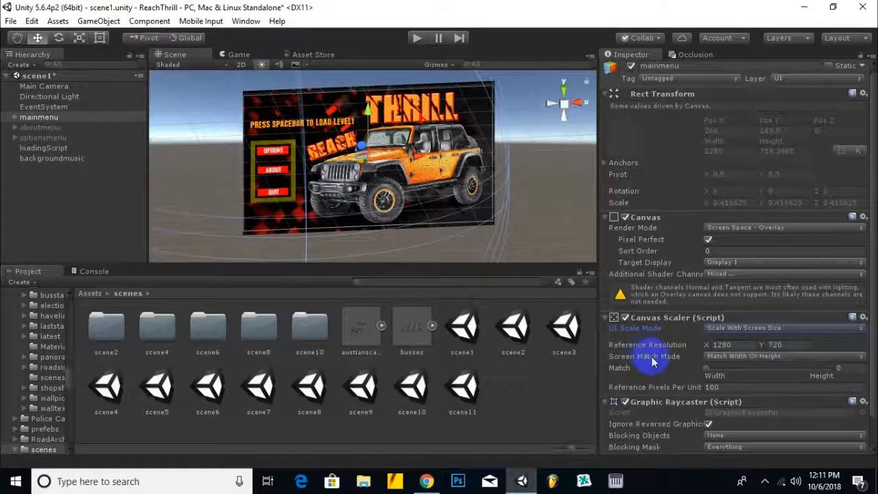
left_click(735, 345)
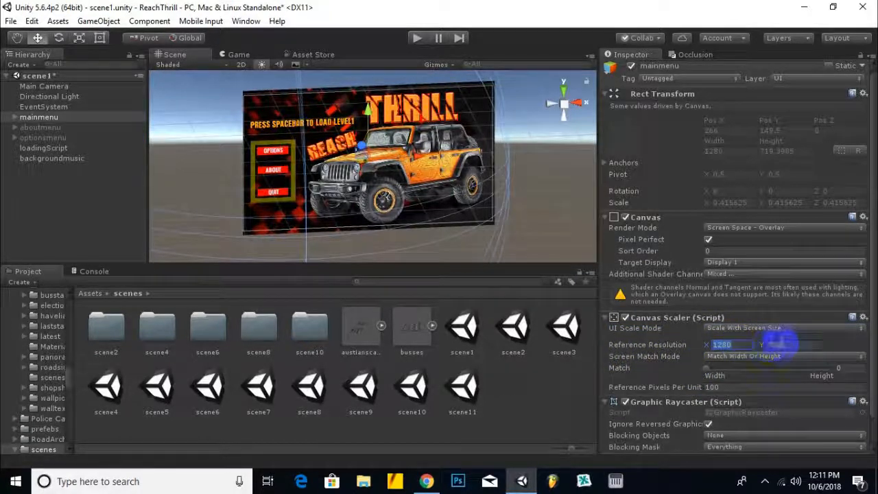
left_click(792, 345)
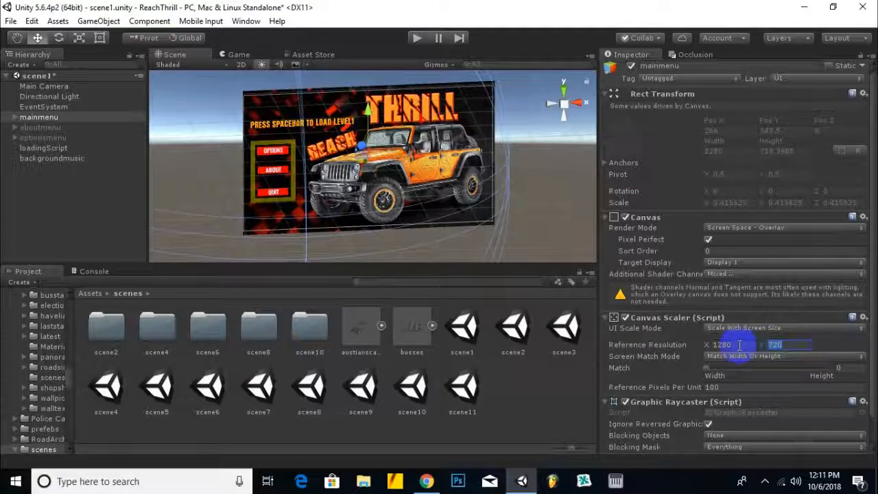
left_click(792, 345)
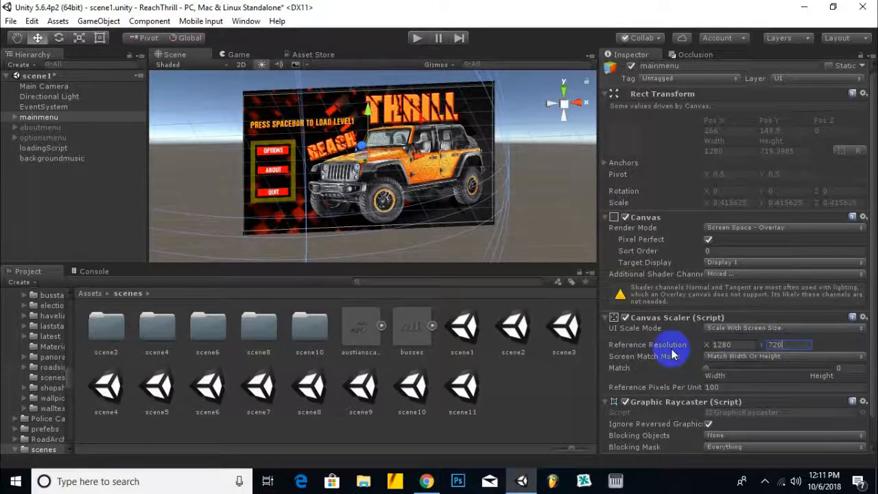
Choose Match Width Or Height as the Screen Match Mode, and review the Reference Pixels Per Unit and Match settings.
left_click(770, 357)
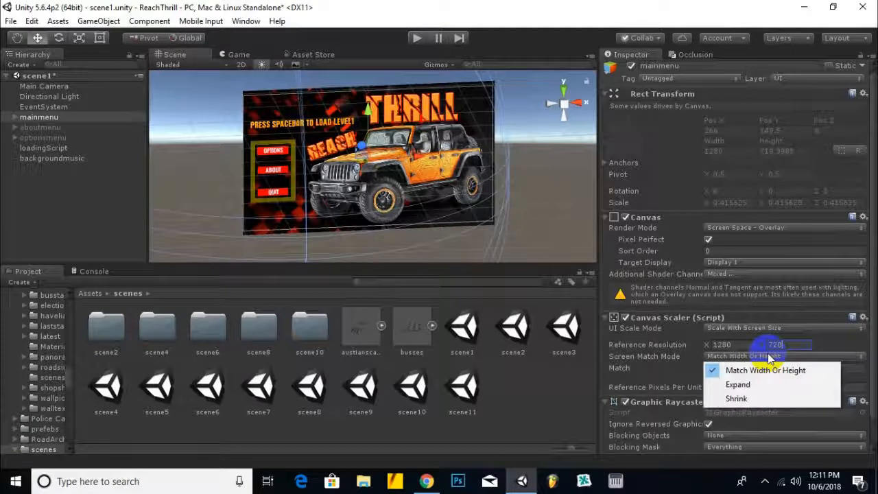
left_click(766, 370)
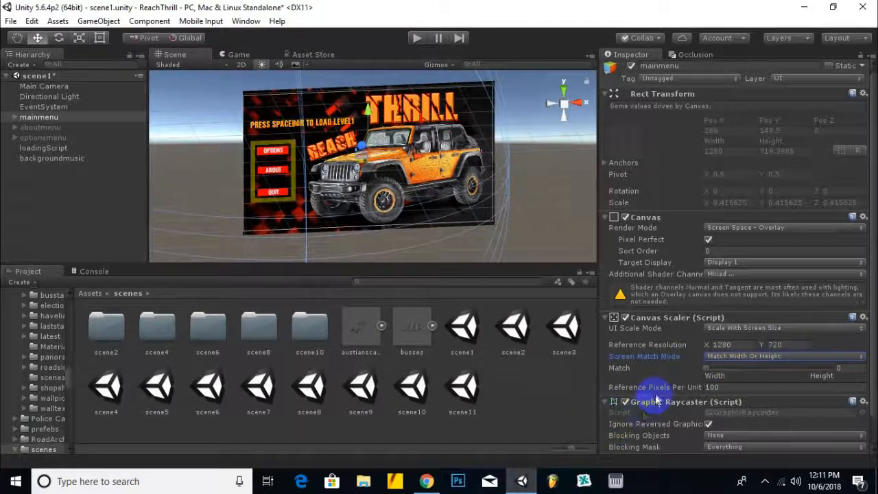
left_click(709, 387)
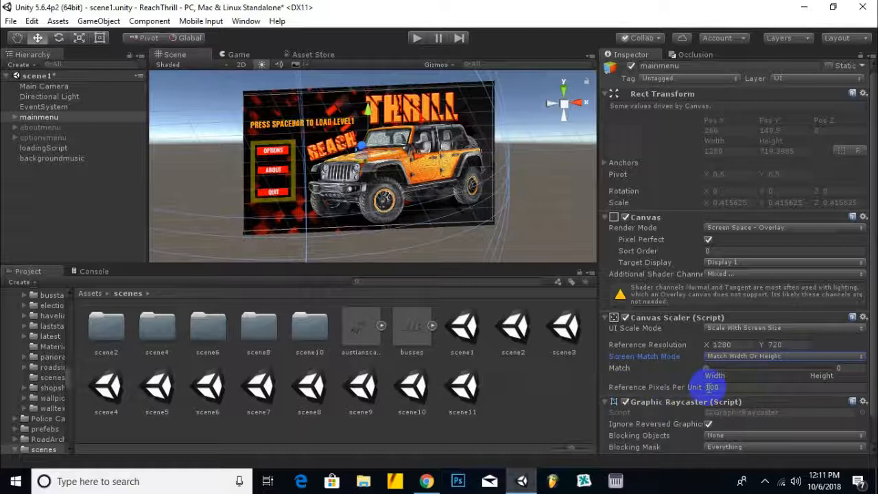
scroll(623, 383, "down", 2)
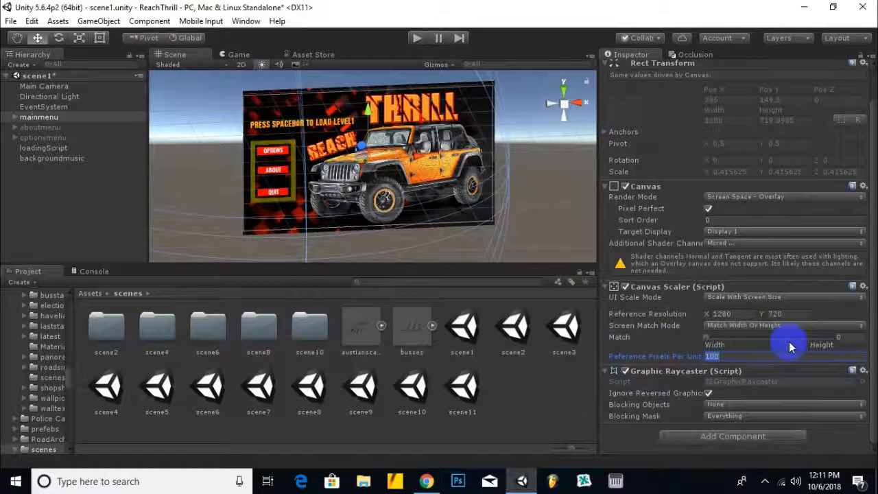
left_click(707, 337)
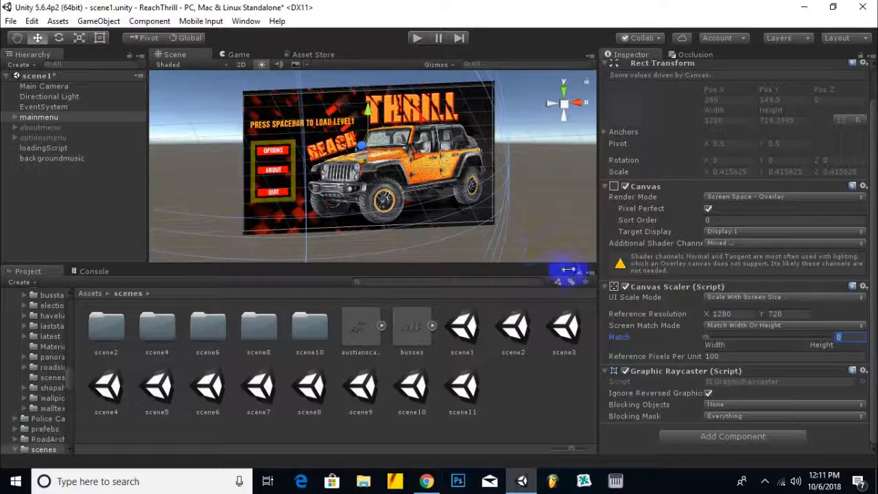
Deselect the canvas, make the scene view taller and orbit it to face the main menu screen straight on.
left_click(569, 140)
scroll(380, 235, "up", 1)
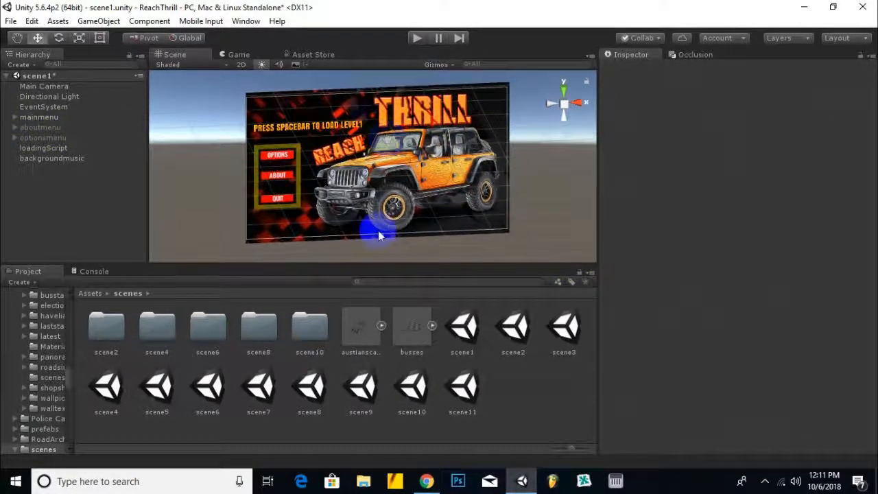
mouse_move(387, 261)
left_mouse_down()
mouse_move(387, 297)
mouse_move(386, 277)
left_mouse_up()
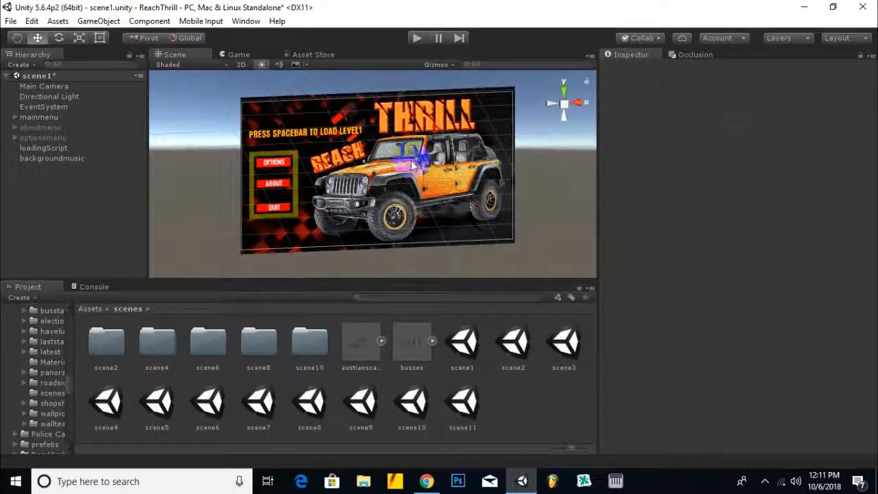
left_click_drag(496, 202, 480, 227, "alt")
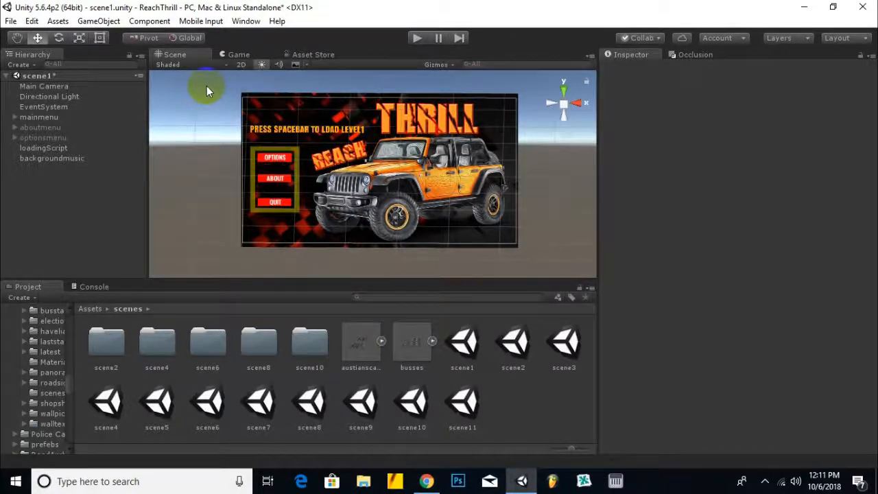
left_click(30, 66)
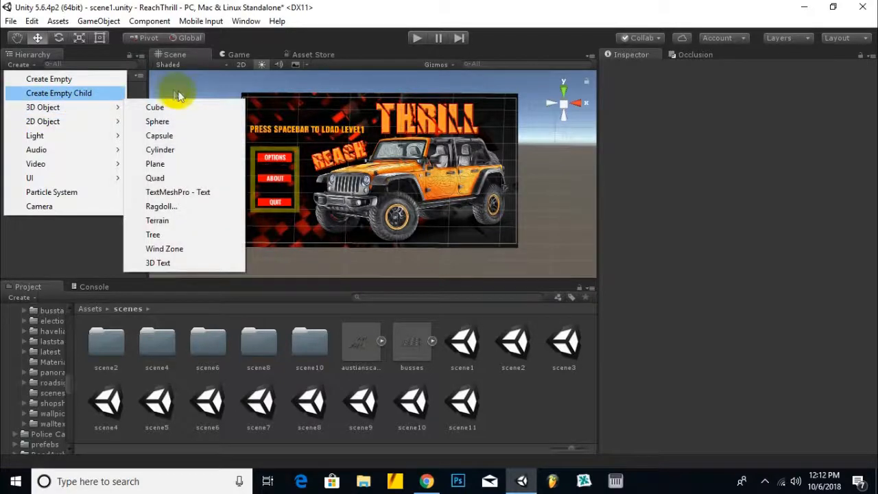
left_click(34, 251)
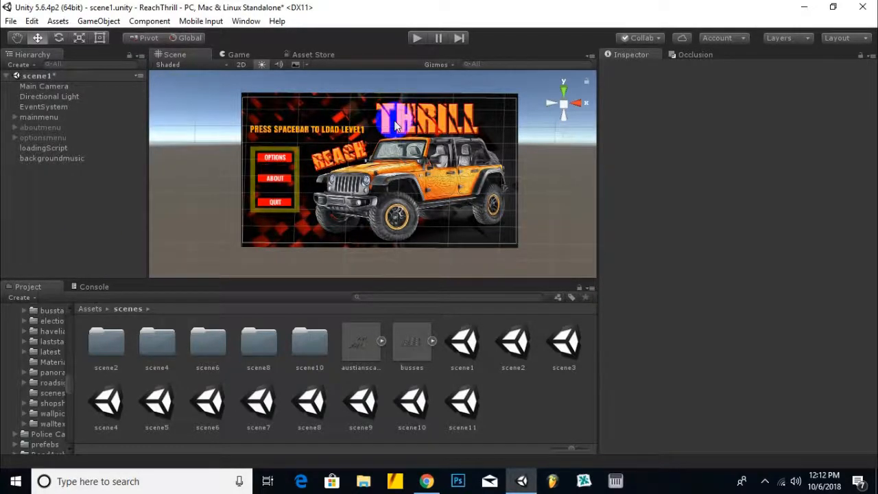
scroll(522, 102, "up", 1)
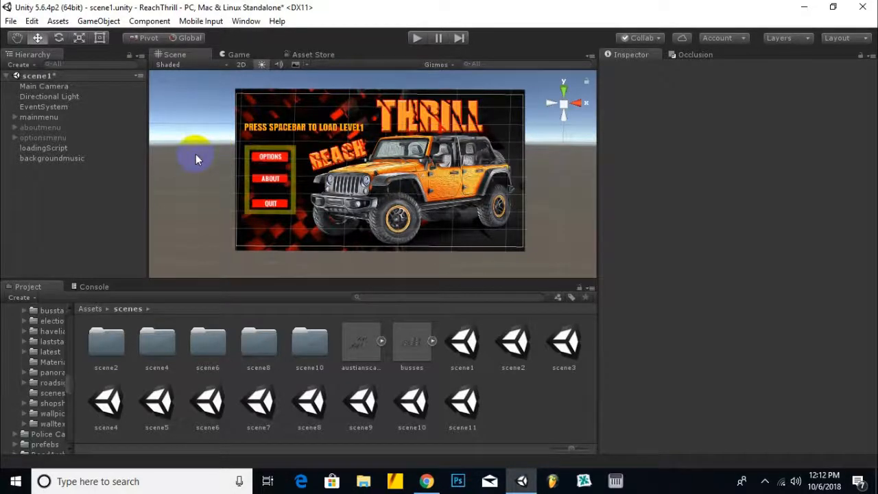
Expand the mainmenu canvas in the hierarchy and select its background image object.
left_click(39, 118)
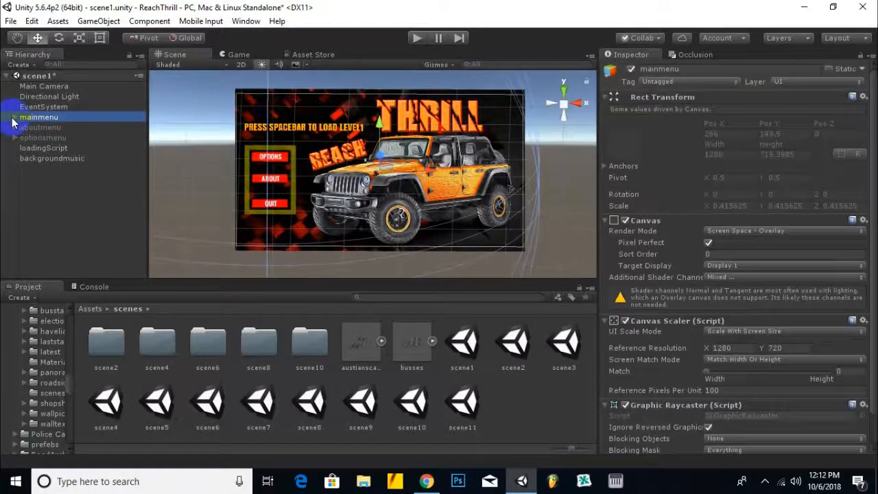
left_click(15, 118)
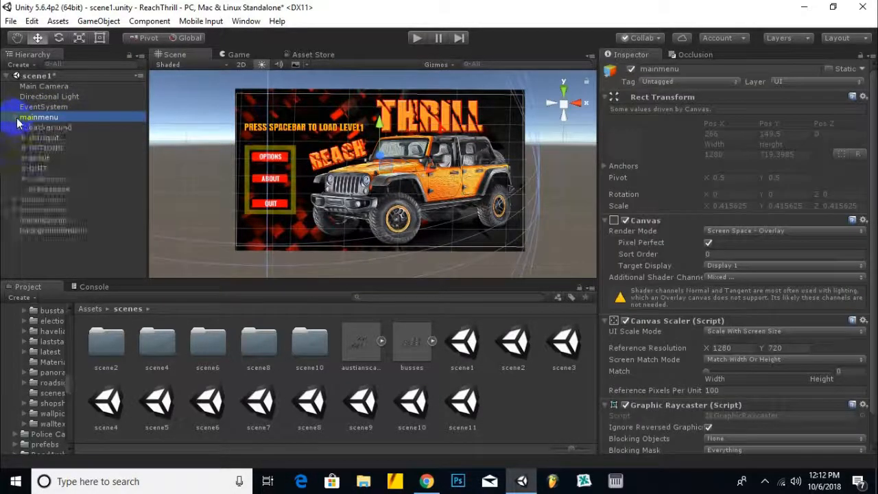
left_click(55, 130)
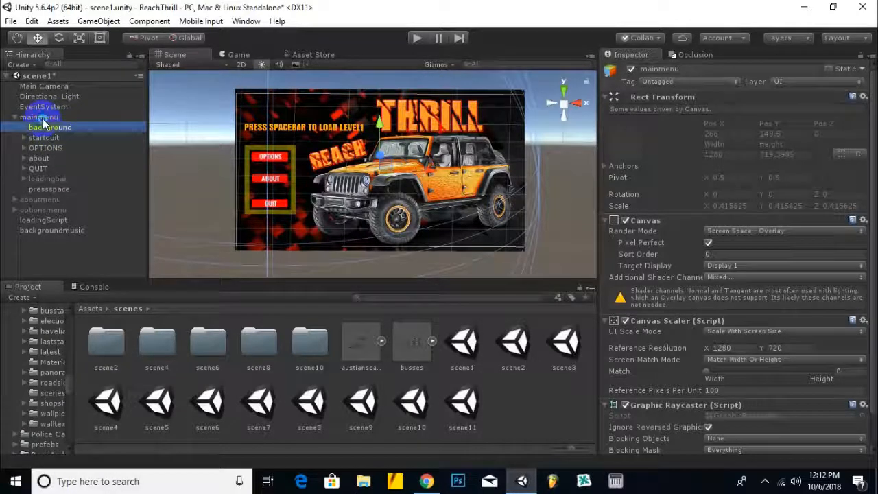
right_click(45, 123)
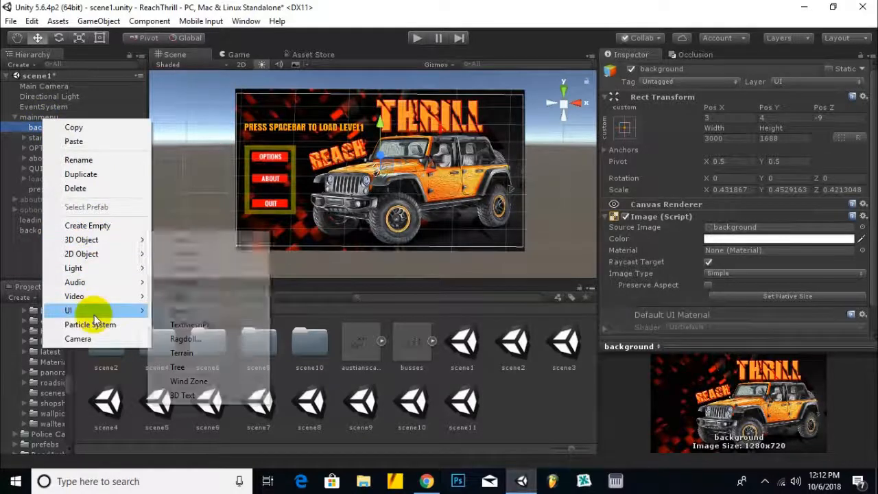
mouse_move(96, 311)
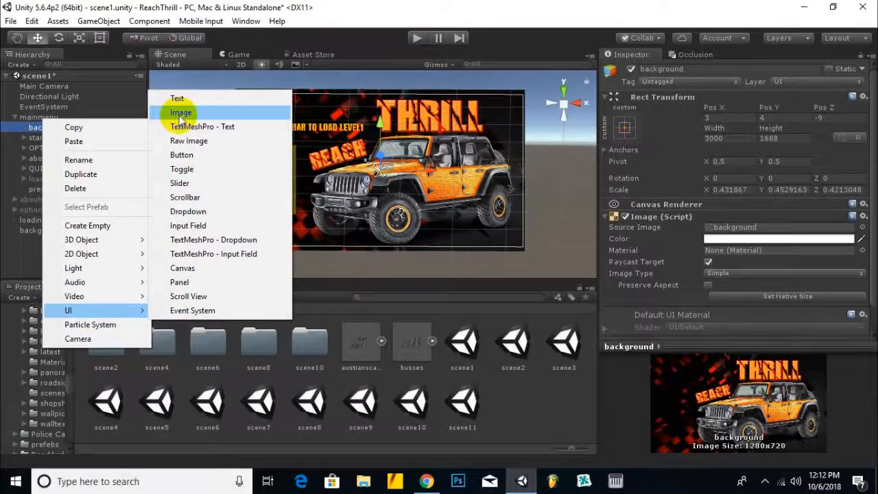
left_click(108, 117)
left_click(70, 129)
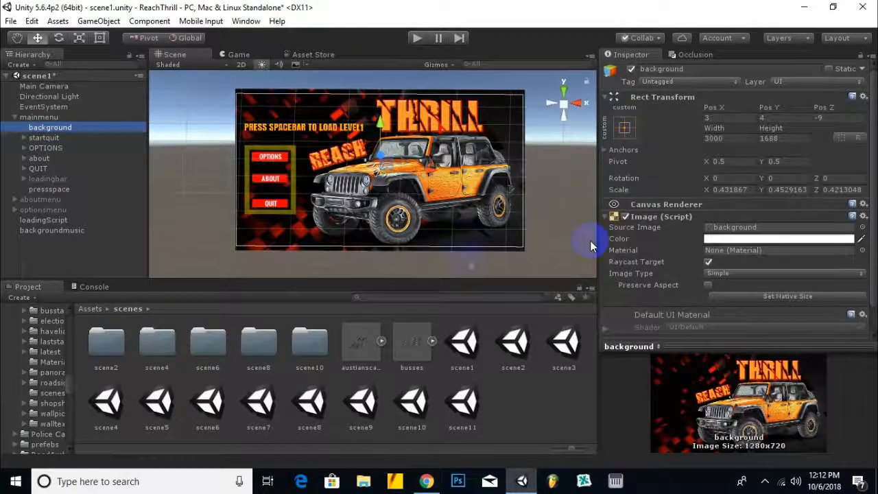
Open the mainui folder inside the project's sprites assets.
scroll(695, 252, "down", 2)
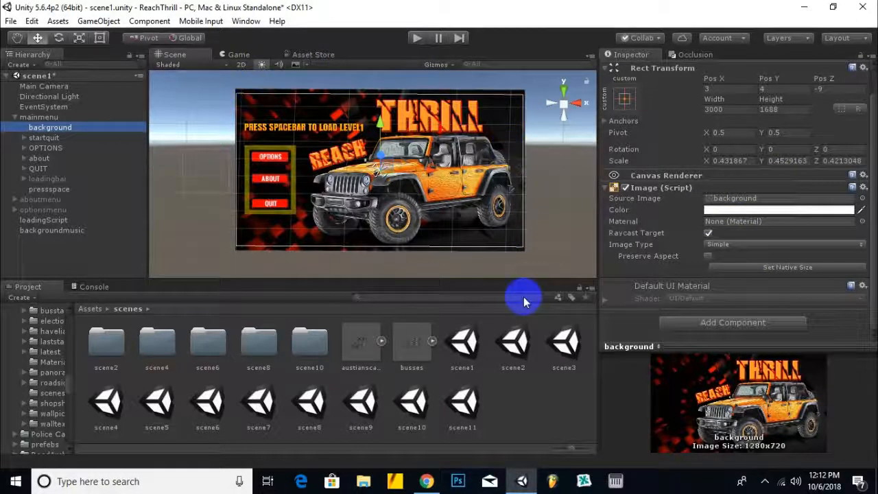
left_click(89, 309)
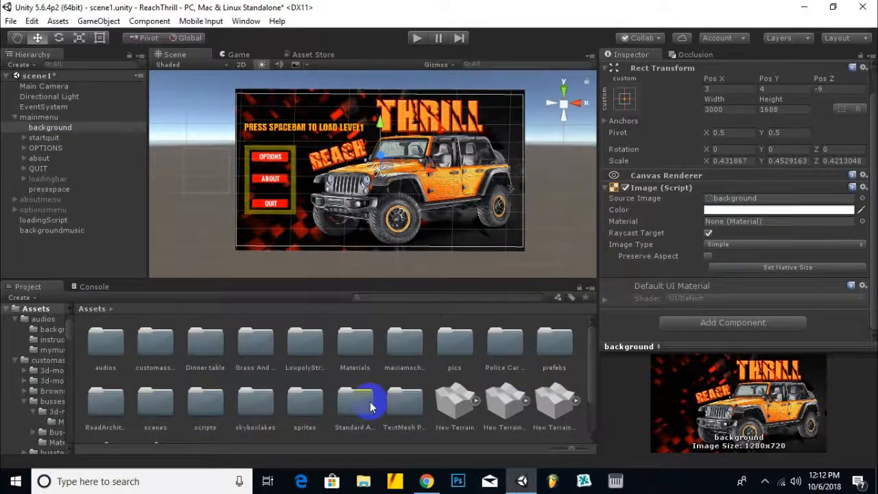
scroll(341, 398, "down", 1)
left_click(296, 366)
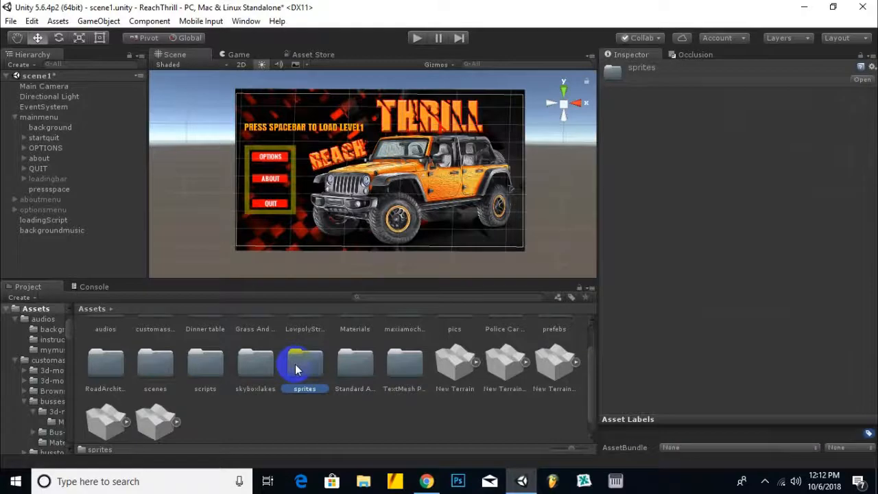
double_click(295, 366)
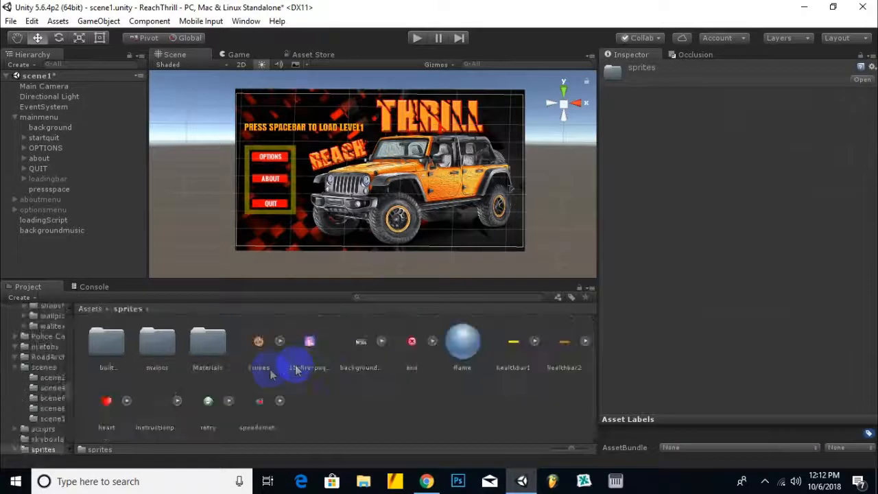
double_click(157, 343)
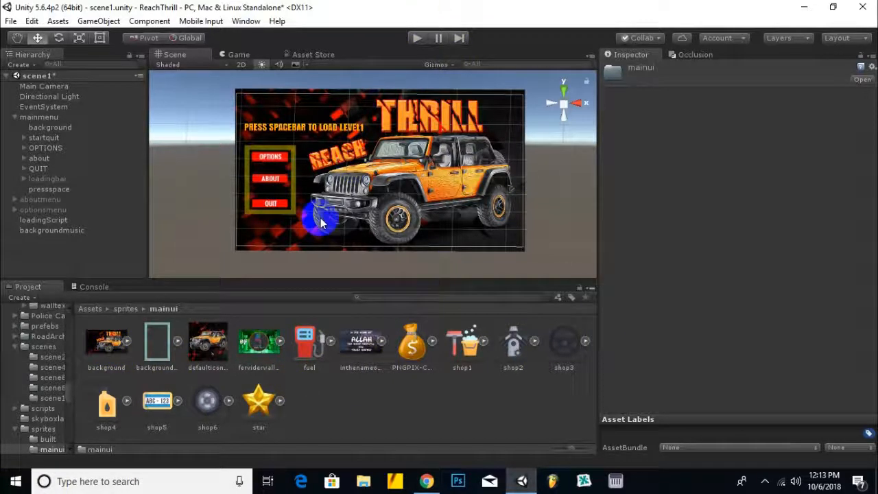
Review the import settings of the background sprite, including the available Texture Type options, and deselect the sprite.
left_click(114, 350)
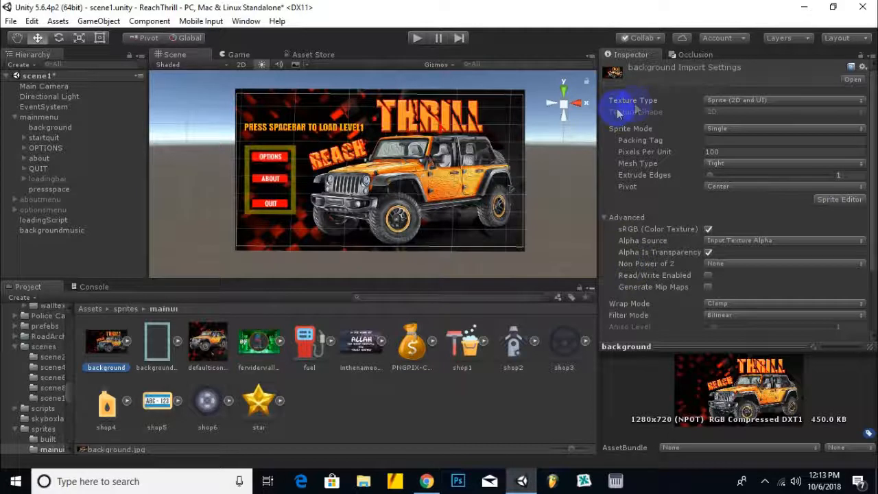
left_click(747, 100)
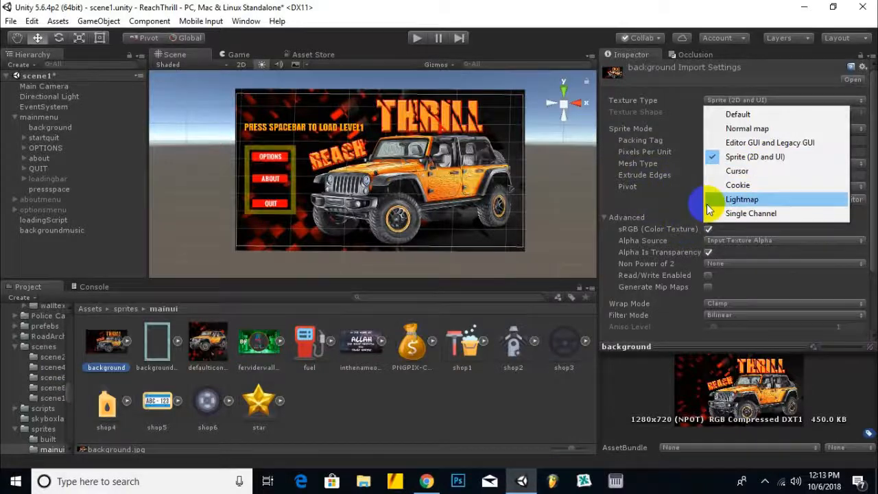
left_click(863, 255)
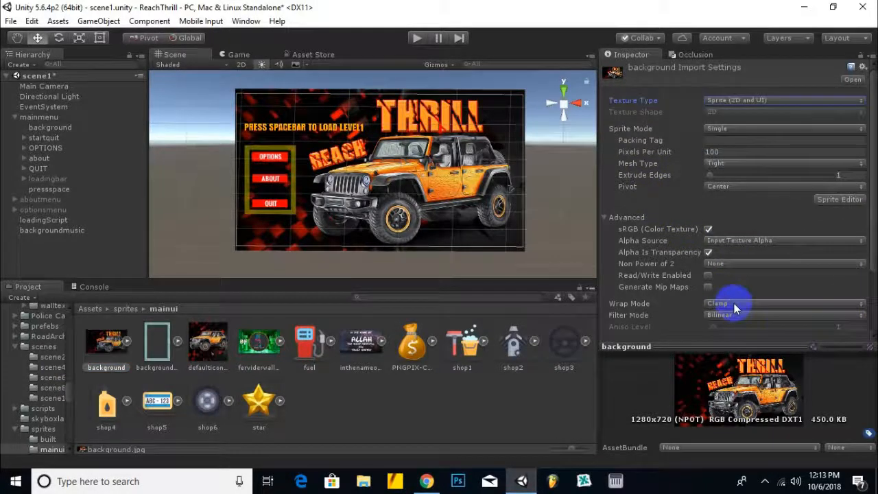
scroll(673, 263, "down", 3)
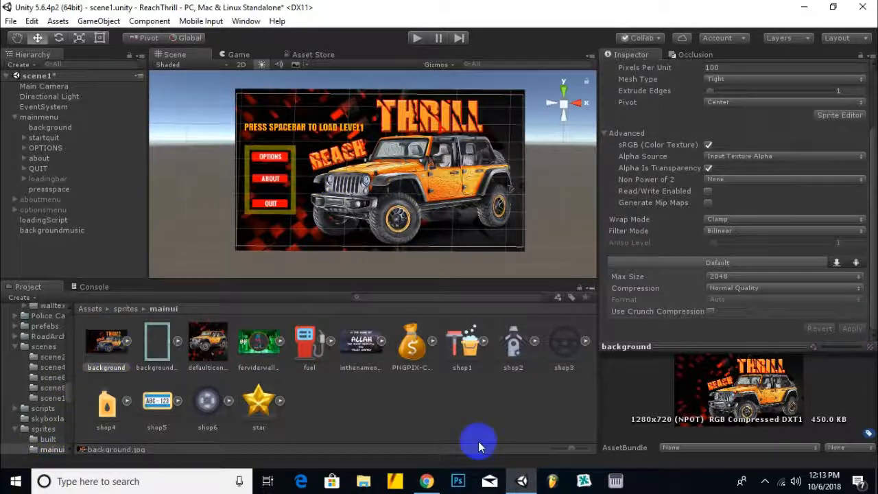
left_click(461, 410)
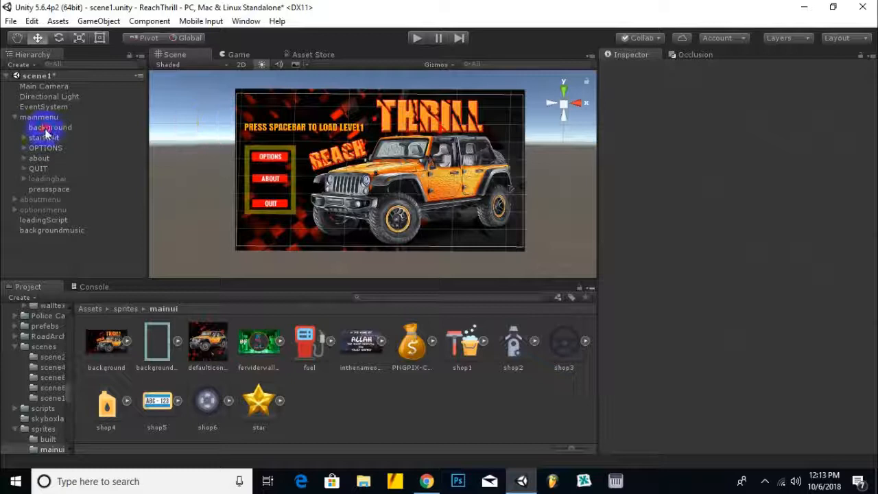
Inspect the background object of the mainmenu canvas and the startquit object beneath it.
left_click(48, 127)
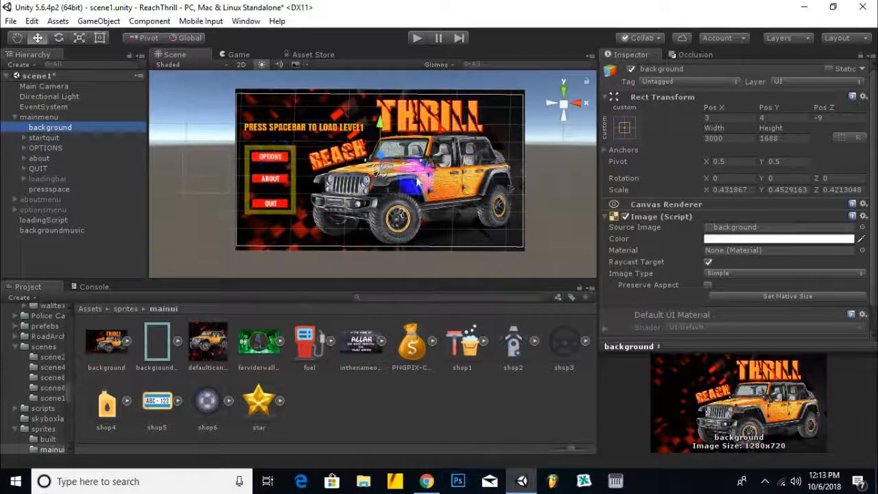
left_click_drag(34, 129, 40, 142)
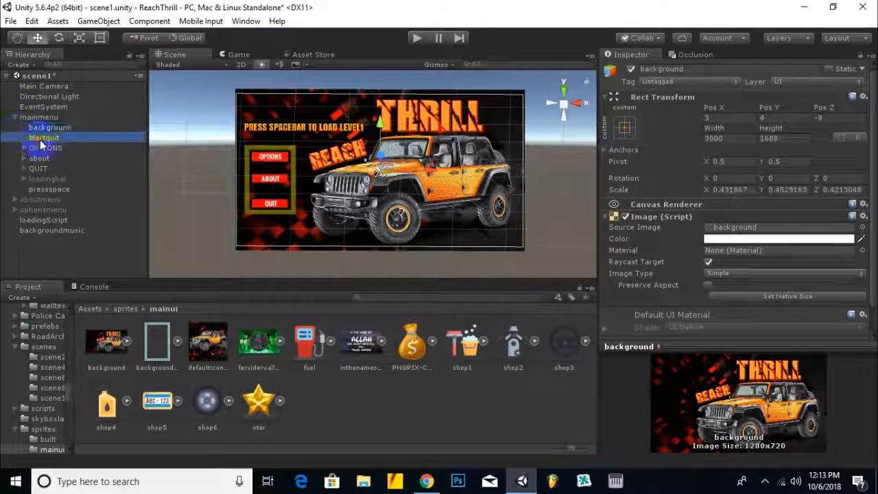
left_click(41, 139)
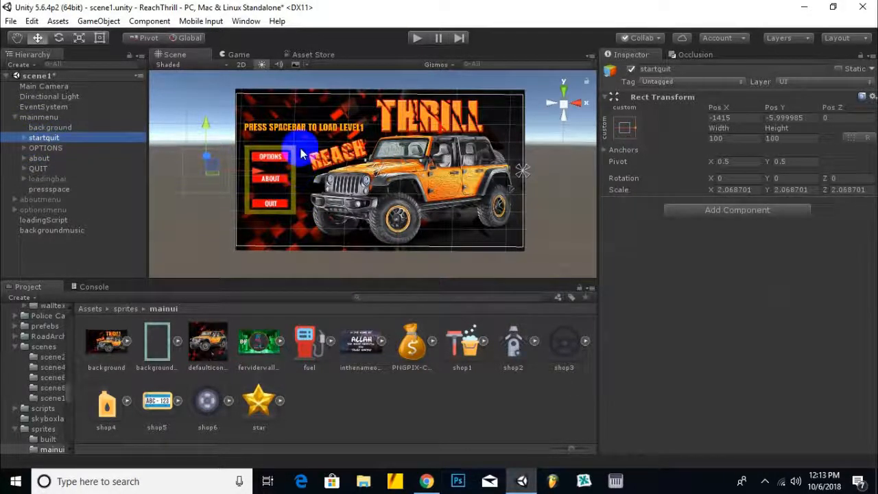
Expand the OPTIONS button of the mainmenu canvas and inspect the text content of its child Text object.
left_click(45, 148)
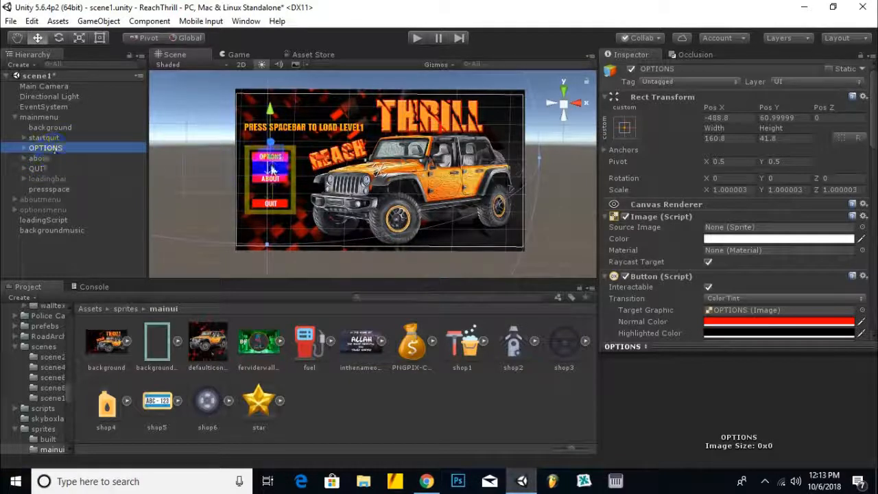
scroll(326, 151, "up", 3)
middle_click_drag(326, 151, 374, 155)
left_click(33, 148)
left_click(24, 148)
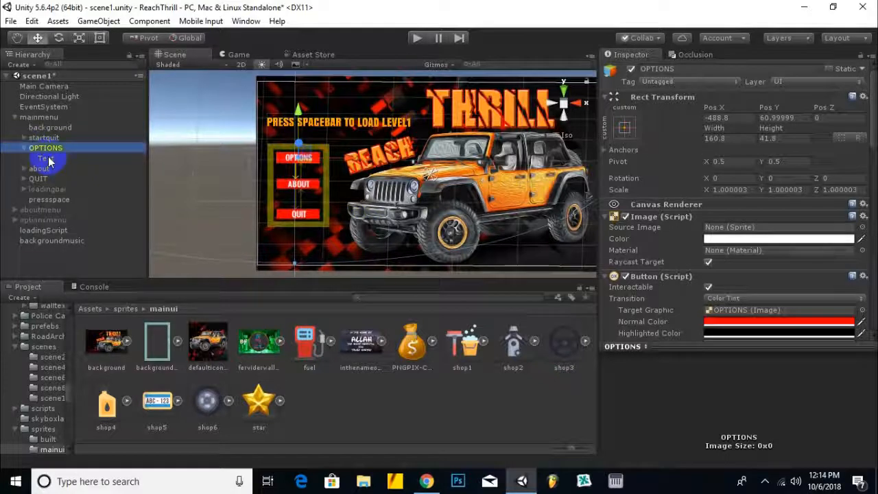
left_click(48, 158)
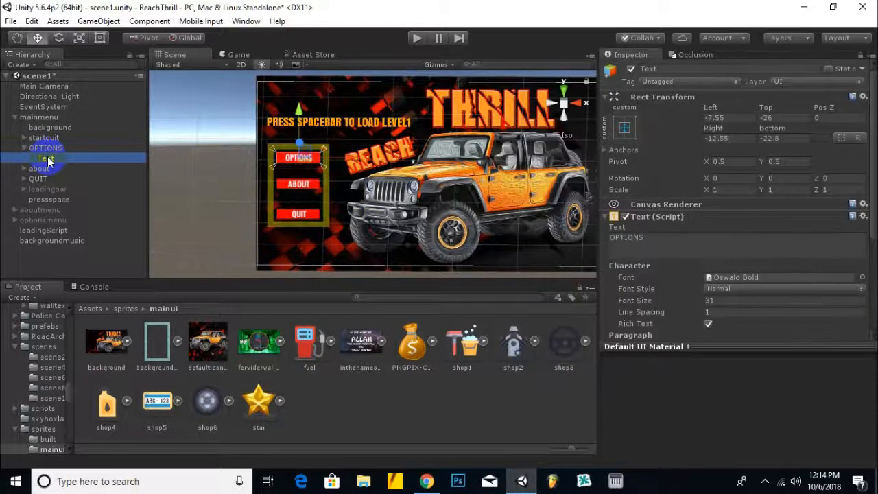
left_click(647, 237)
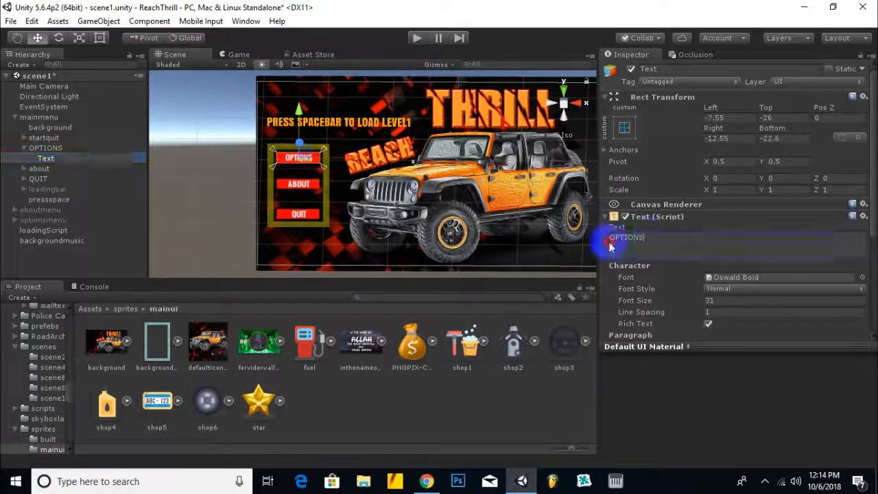
Review the OPTIONS button's color transition settings, On Click events and Audio Source component, and collapse the button in the hierarchy.
left_click(36, 149)
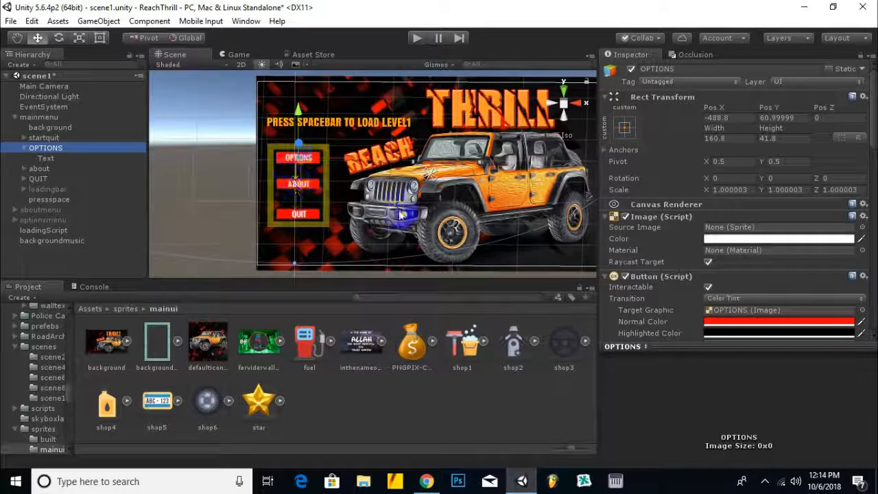
scroll(670, 280, "down", 6)
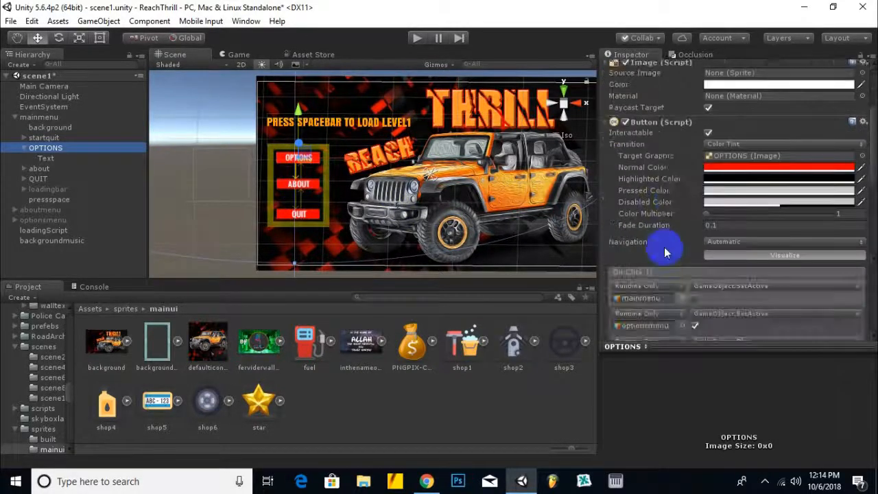
scroll(665, 218, "down", 2)
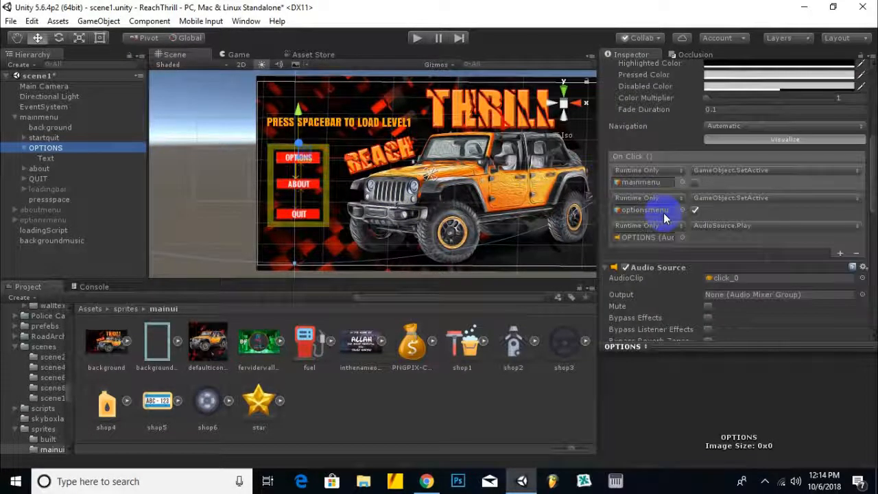
scroll(665, 218, "up", 3)
scroll(664, 218, "down", 2)
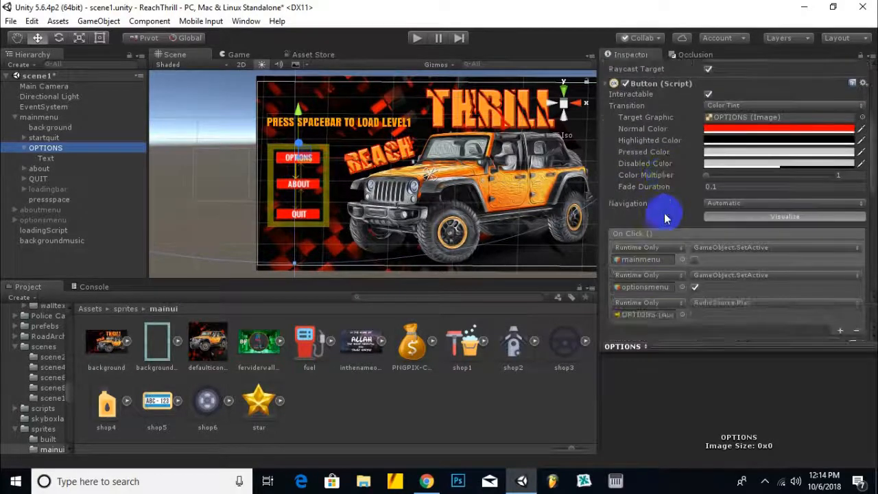
scroll(665, 219, "down", 12)
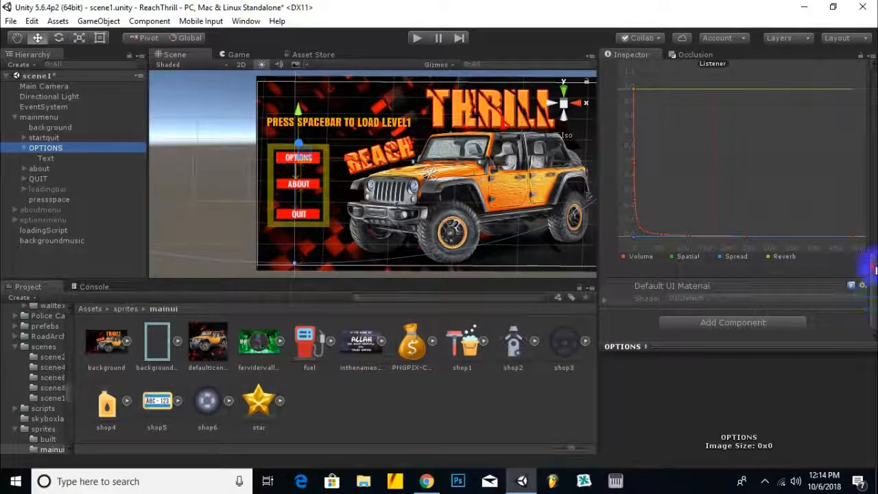
scroll(788, 254, "up", 10)
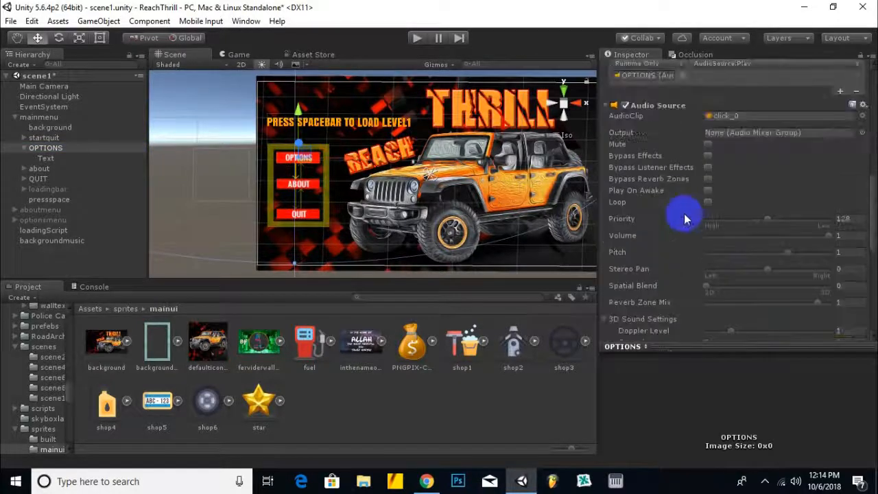
scroll(685, 218, "up", 2)
scroll(685, 218, "up", 3)
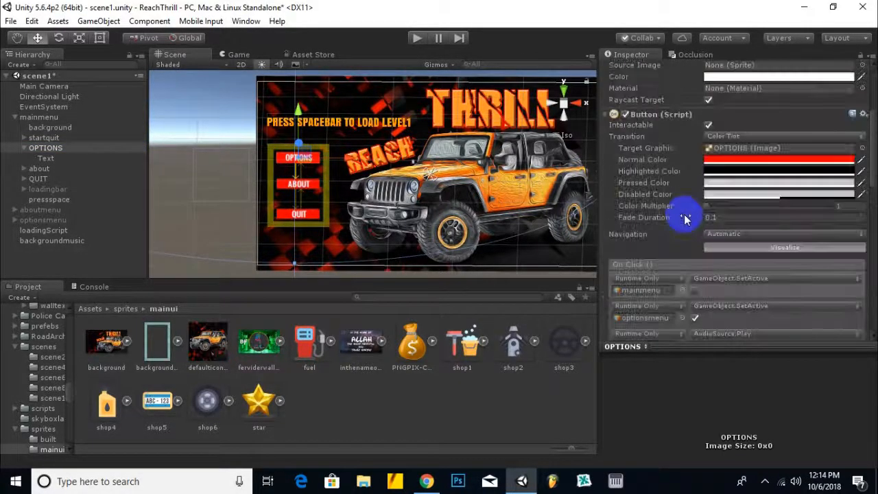
scroll(685, 219, "up", 4)
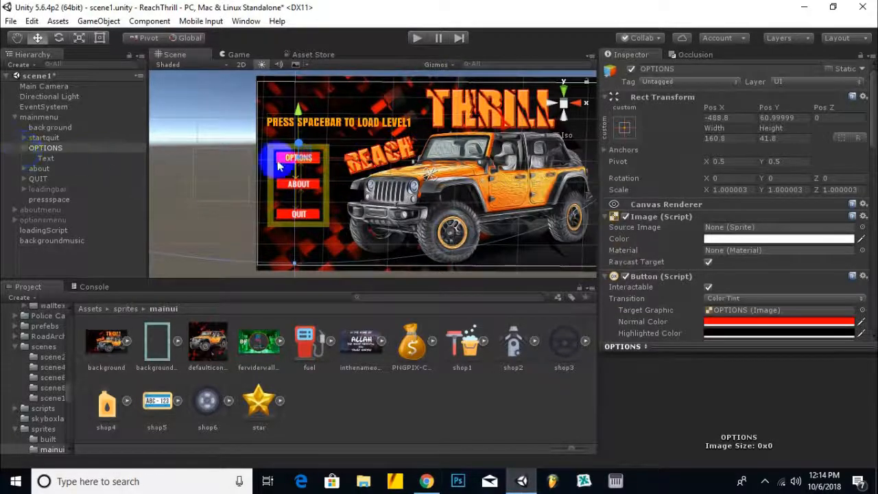
left_click(25, 149)
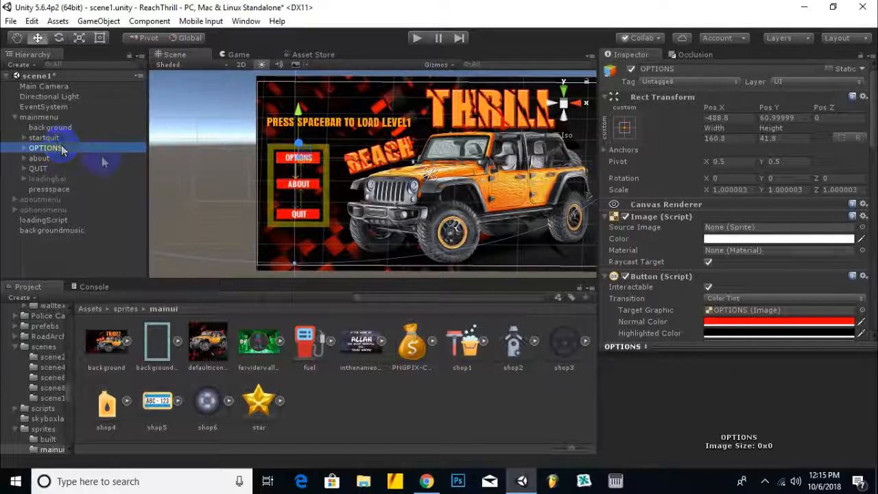
Activate the optionsmenu canvas and deactivate the mainmenu canvas to show the options screen in the scene.
left_click(39, 210)
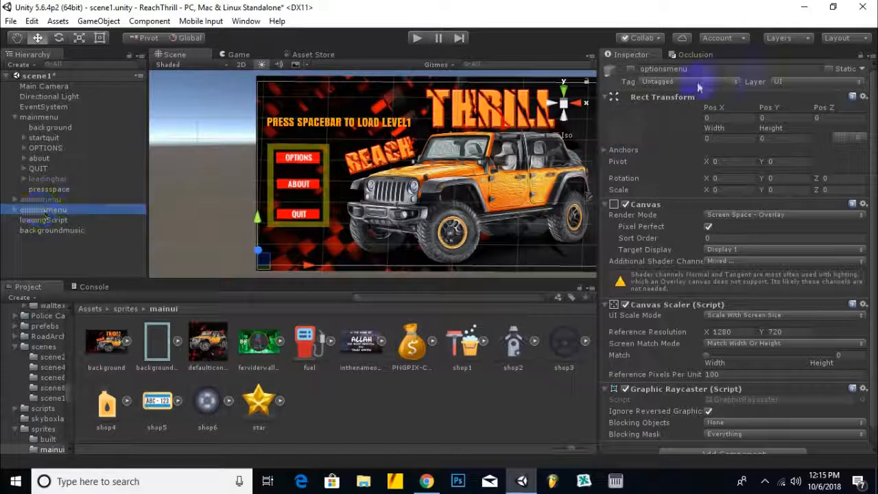
left_click(630, 70)
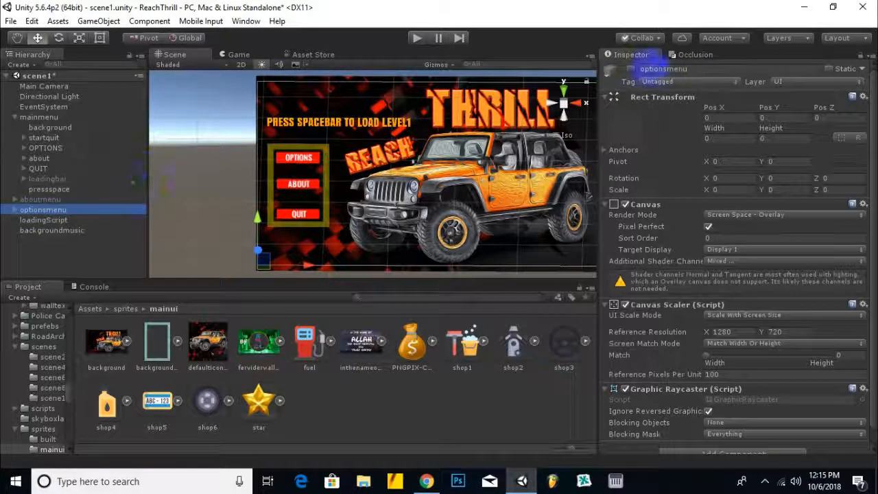
left_click(631, 70)
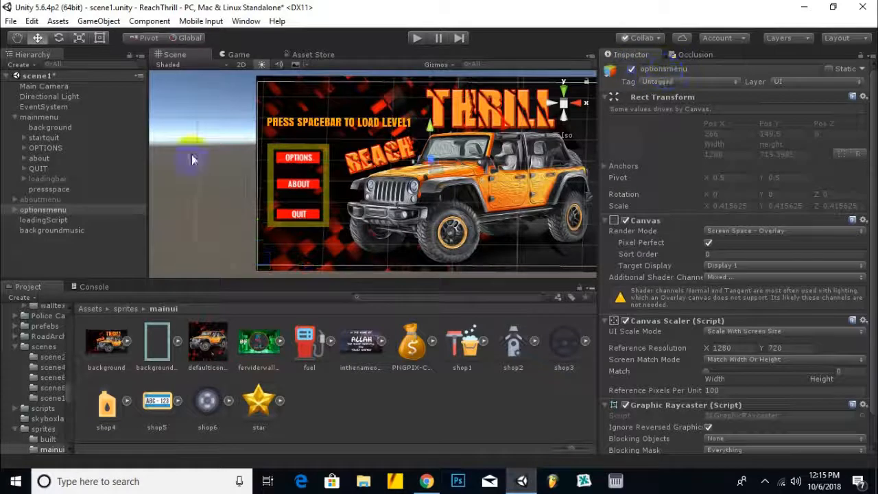
left_click(36, 118)
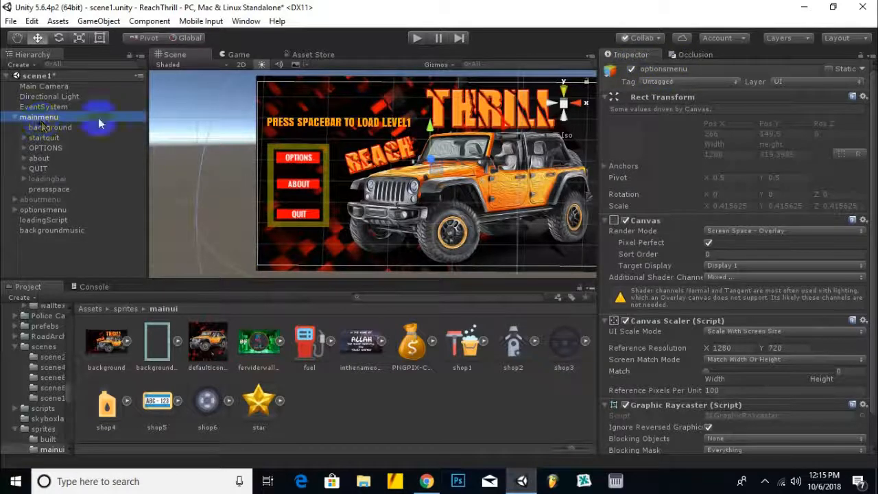
left_click(634, 71)
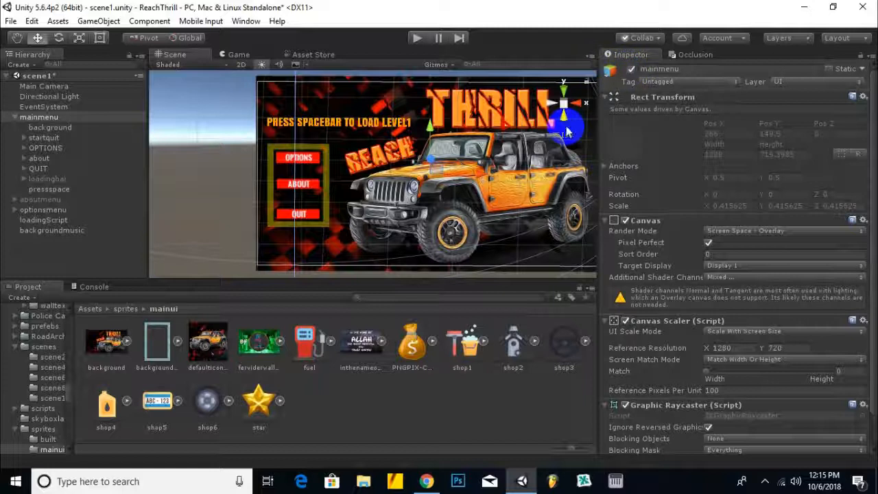
left_click(631, 71)
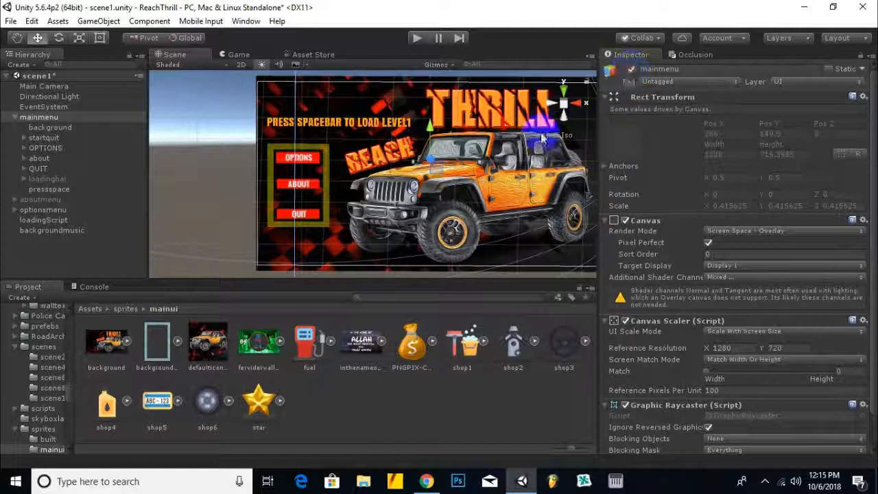
scroll(435, 182, "up", 3)
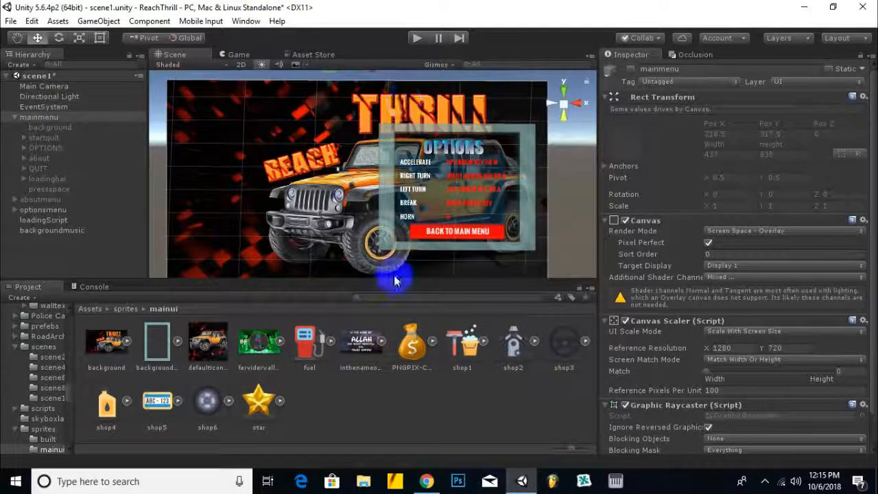
Select the optionsmenu canvas and examine its layout and its Canvas, Canvas Scaler and Graphic Raycaster components.
left_click(45, 212)
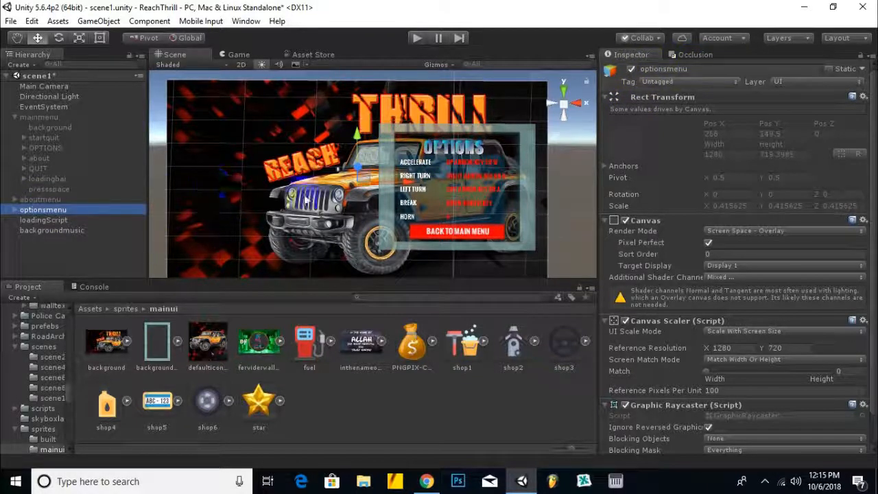
scroll(347, 186, "down", 1)
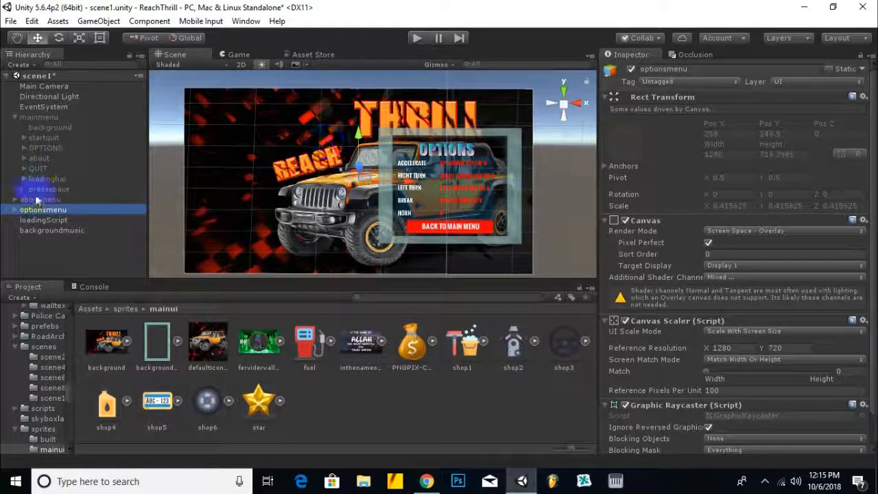
scroll(453, 253, "up", 1)
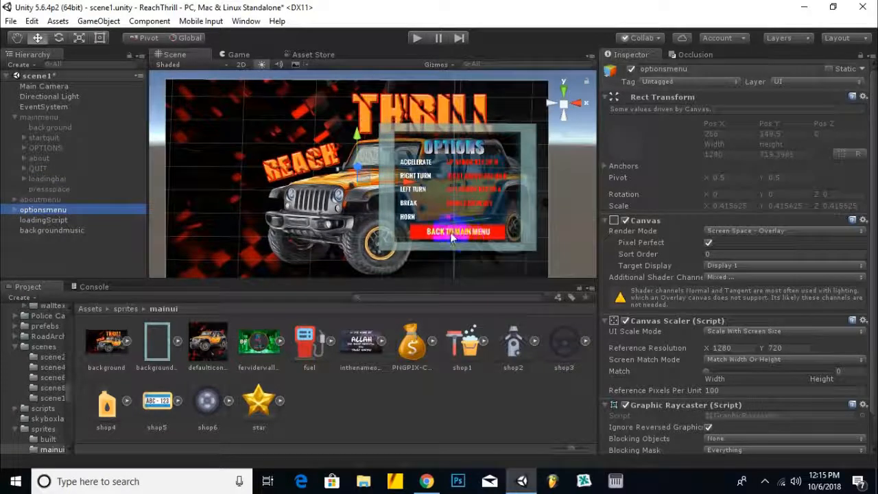
scroll(830, 374, "down", 2)
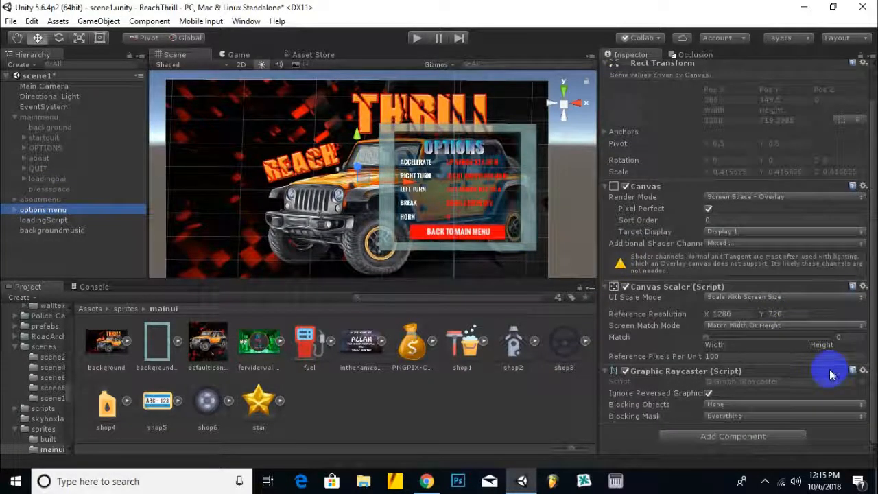
scroll(774, 343, "up", 2)
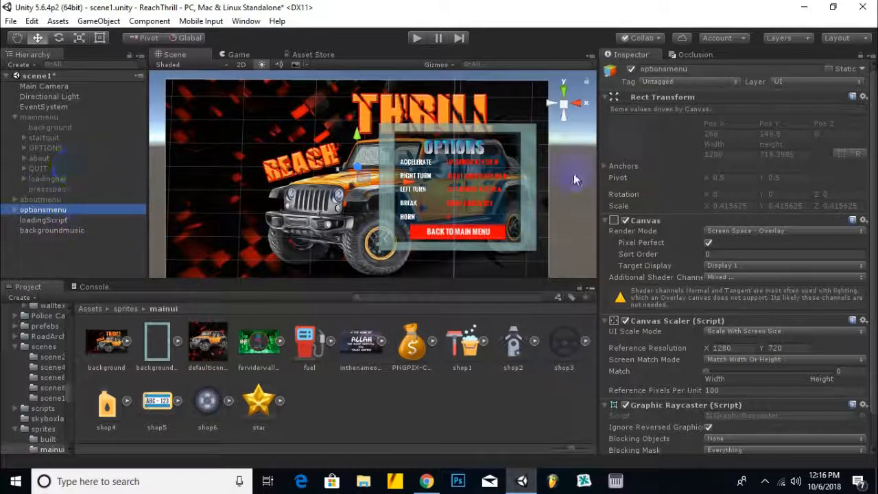
Deactivate the optionsmenu canvas and reactivate the mainmenu canvas.
left_click(631, 71)
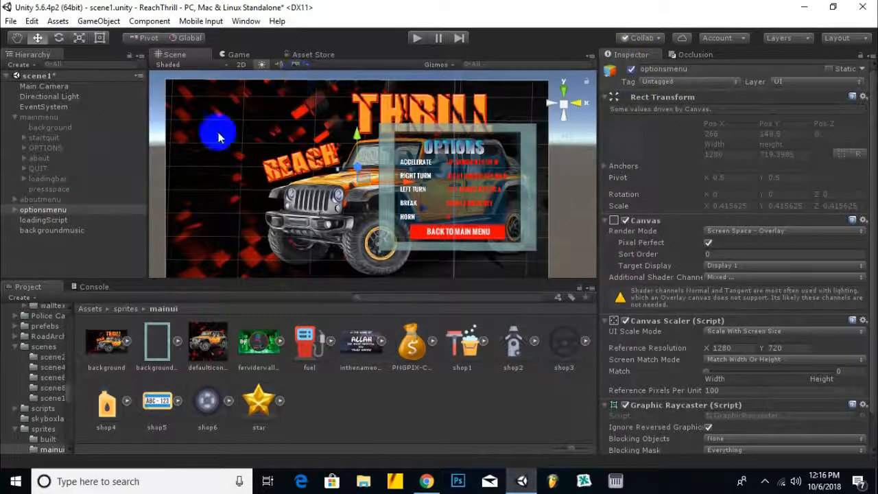
left_click(633, 71)
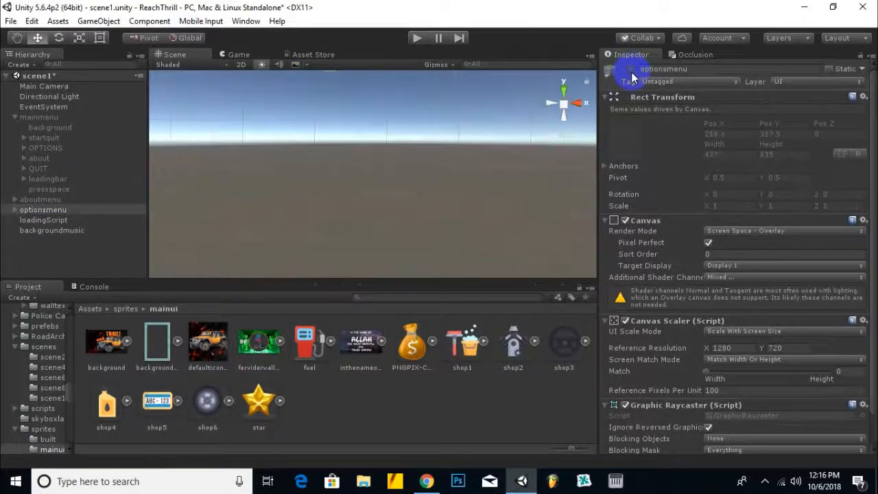
left_click(47, 118)
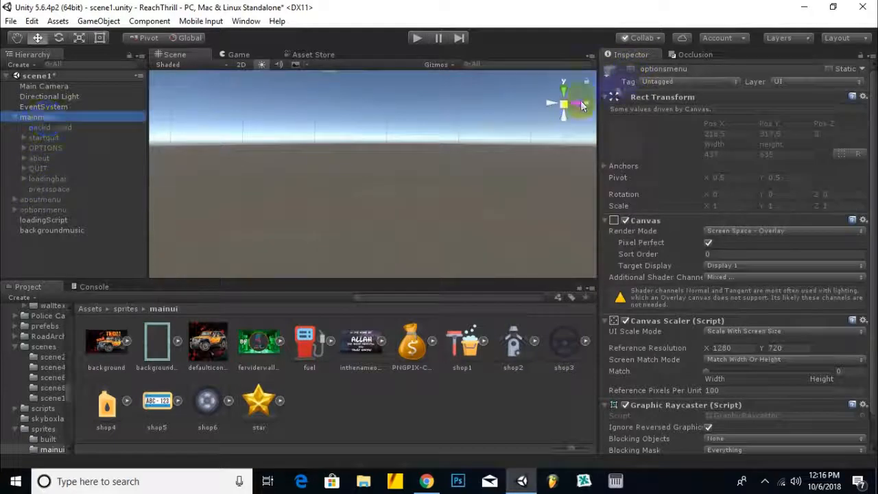
left_click(632, 69)
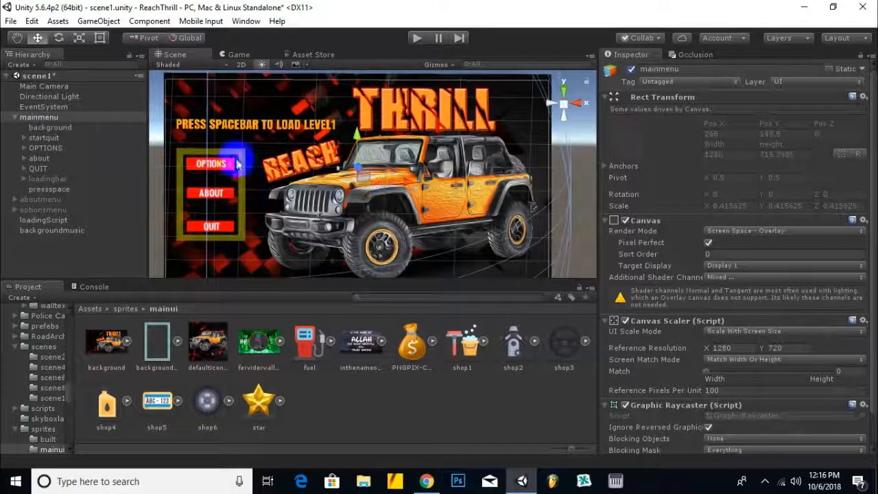
Add a new entry to the OPTIONS button's On Click list and check its call mode choices, keeping Runtime Only.
left_click(193, 170)
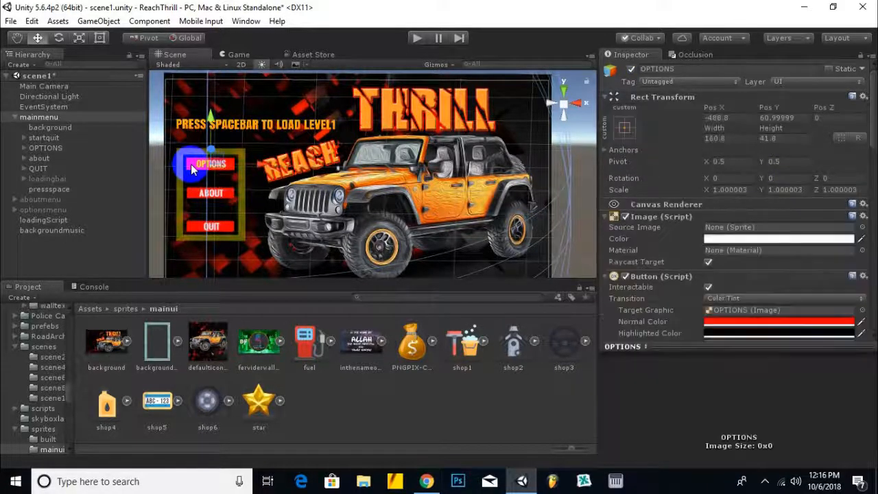
scroll(773, 226, "down", 3)
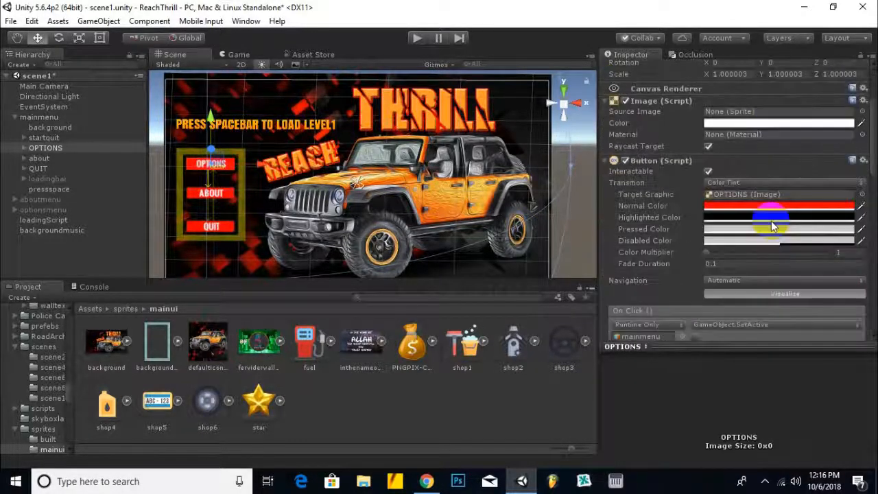
scroll(761, 206, "down", 5)
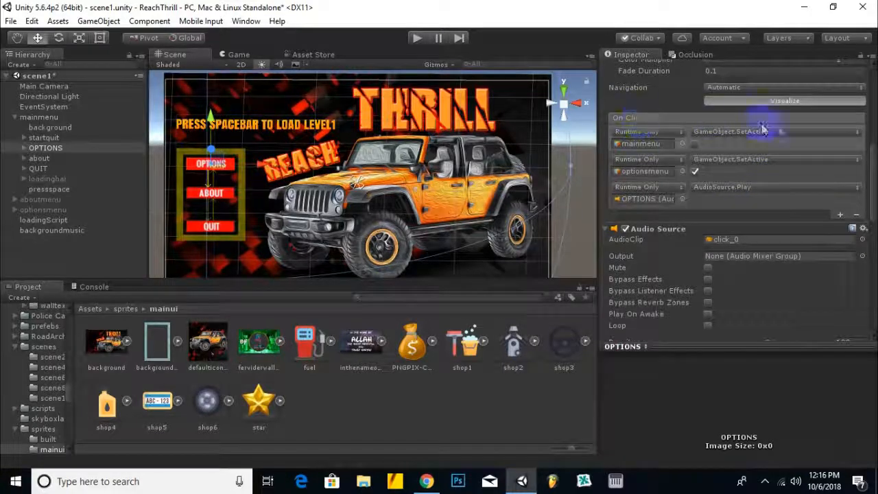
left_click(841, 217)
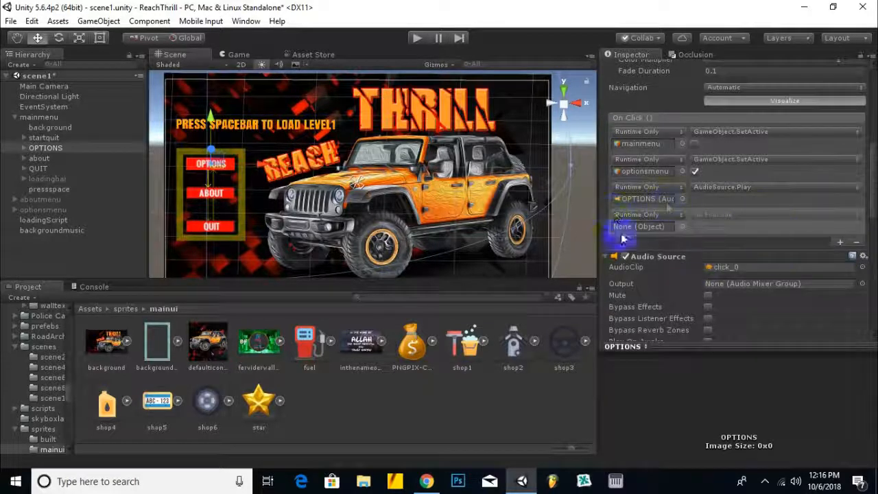
left_click(651, 217)
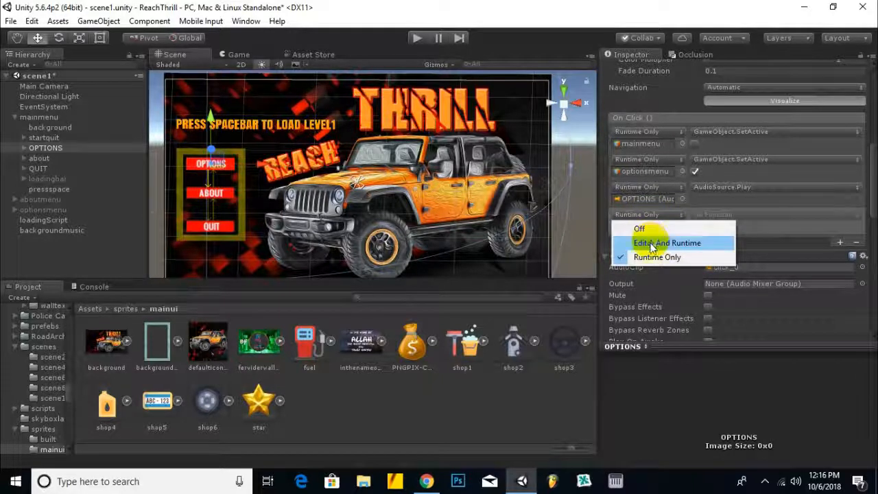
left_click(782, 232)
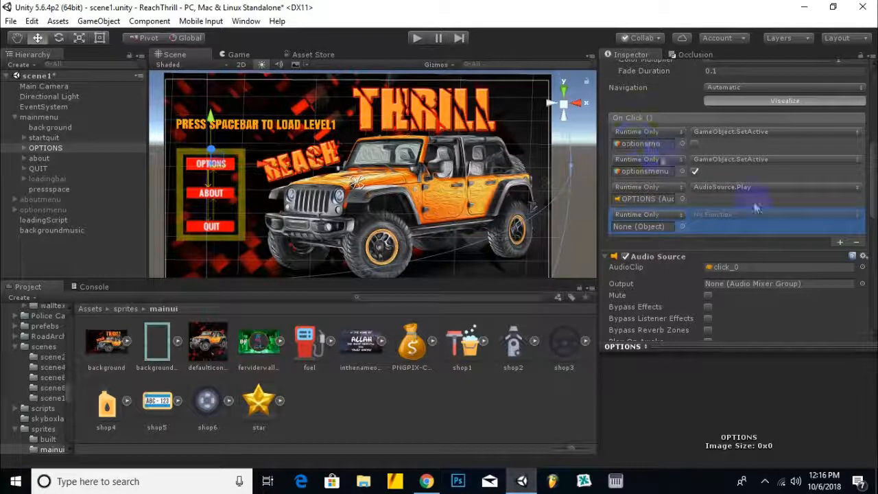
Remove the empty entry from the OPTIONS button's On Click list and assign click_0 as its Audio Source clip.
left_click(858, 246)
left_click(862, 240)
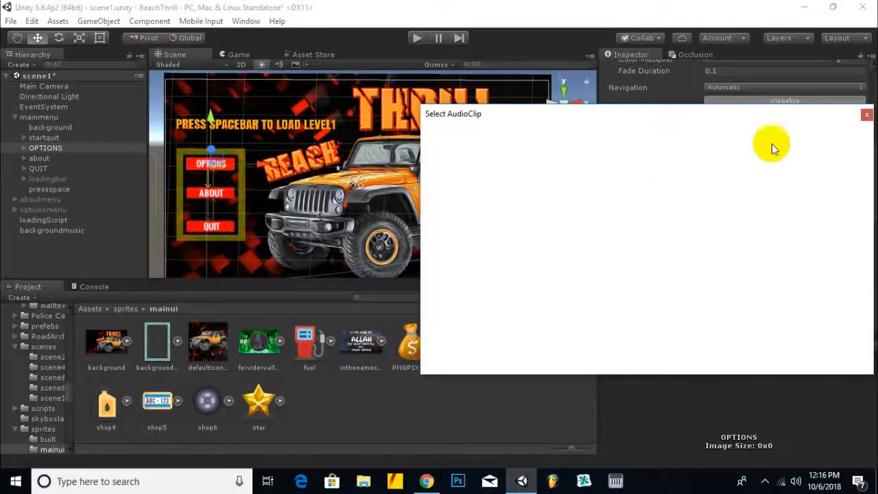
double_click(616, 178)
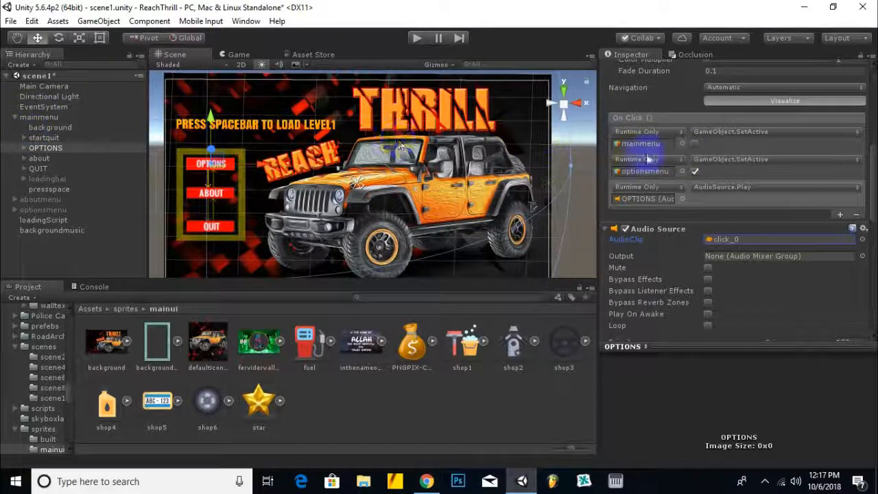
Check the GameObject functions available for the mainmenu entry in the OPTIONS button's On Click list, keeping SetActive (bool).
left_click(772, 135)
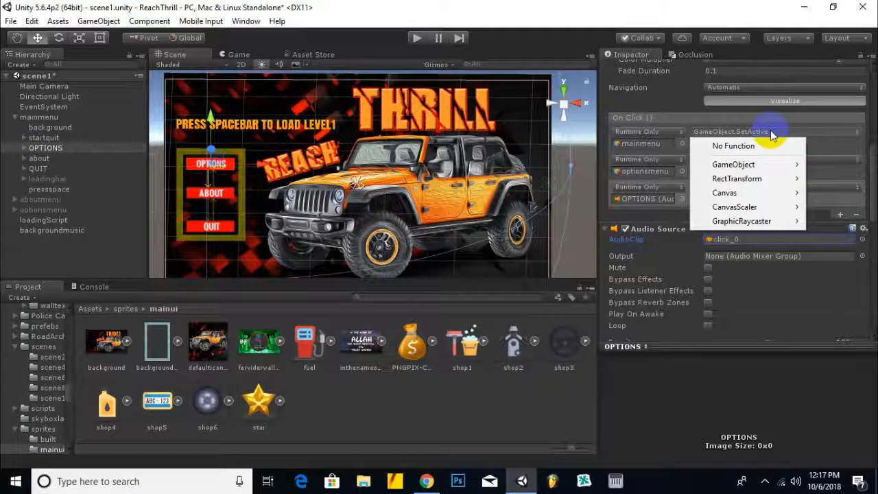
mouse_move(772, 164)
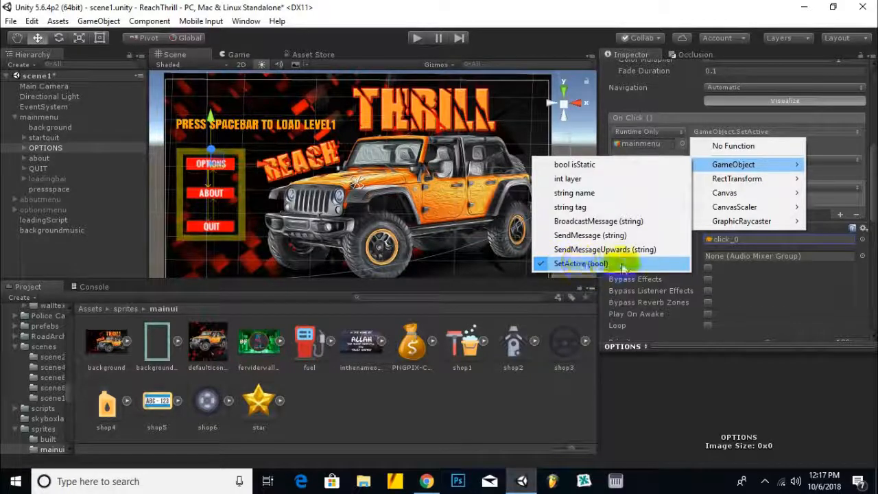
left_click(692, 12)
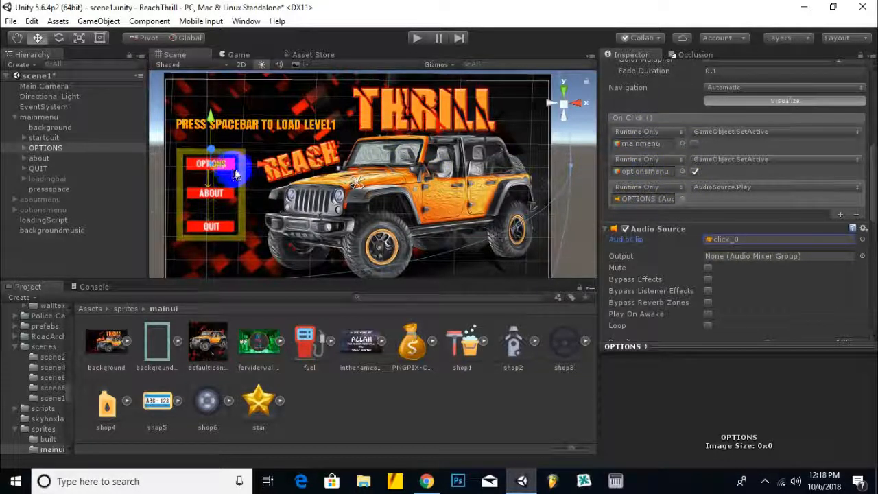
Select the ABOUT button and examine its On Click events for the mainmenu and aboutmenu canvases and the click sound.
scroll(386, 180, "down", 2)
scroll(387, 179, "up", 1)
scroll(386, 180, "down", 1)
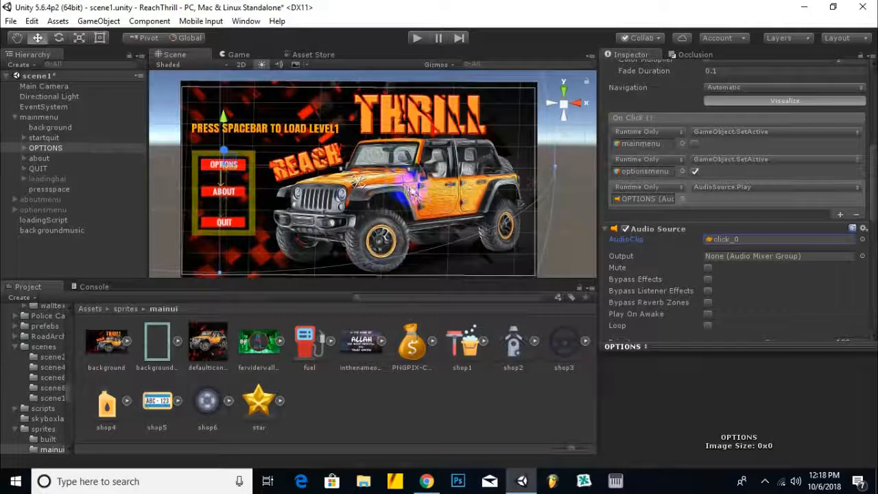
middle_click_drag(409, 186, 413, 179)
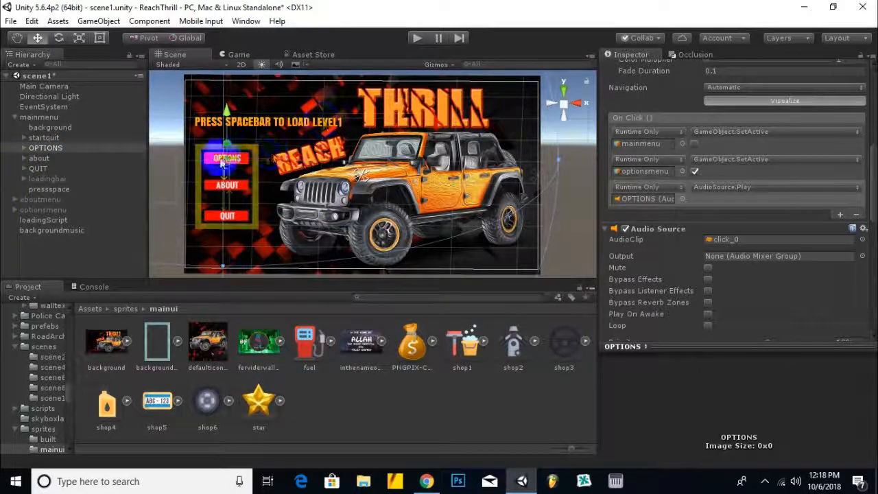
scroll(224, 158, "up", 1)
scroll(223, 158, "up", 1)
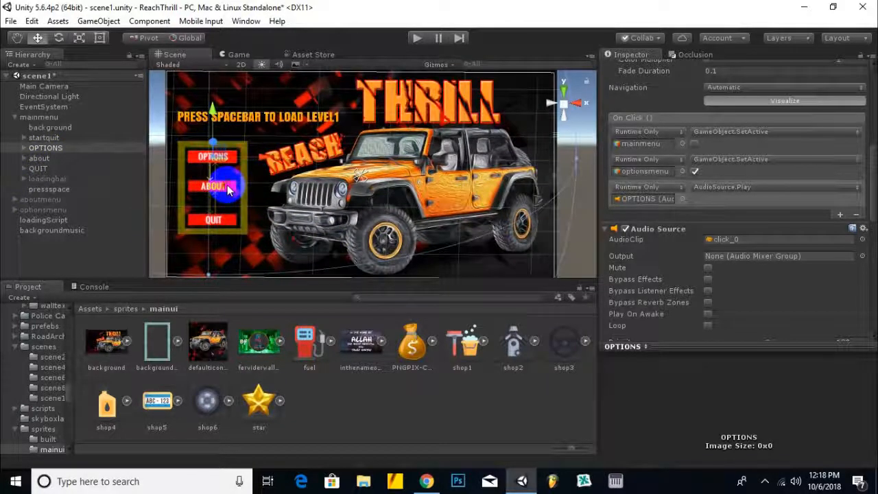
left_click(229, 191)
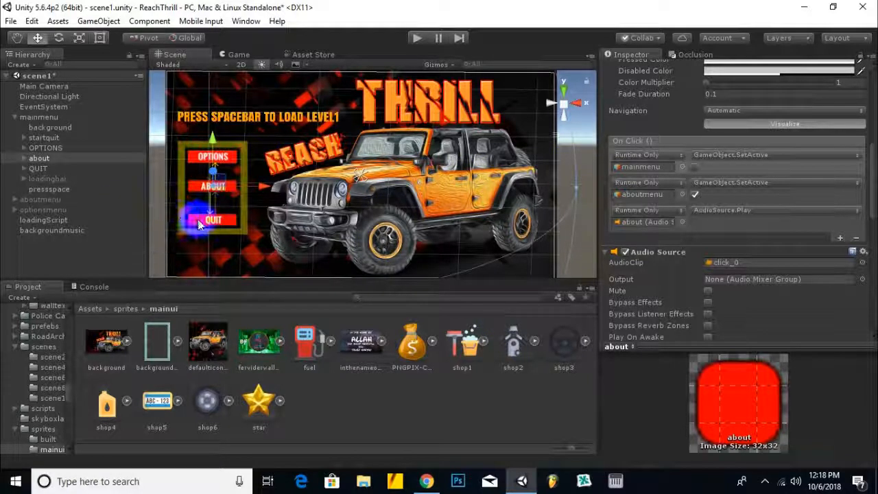
Select the QUIT button and examine its On Click events, Audio Source and Main Menu Script component.
left_click(200, 225)
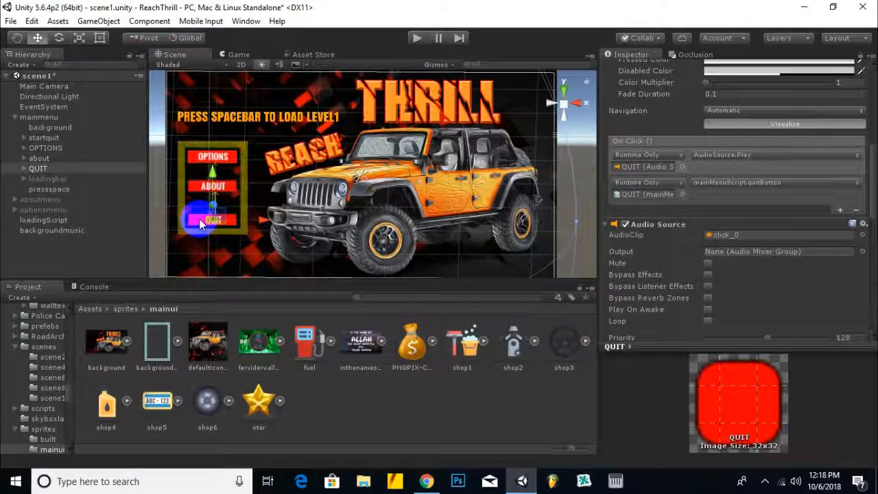
left_click(90, 309)
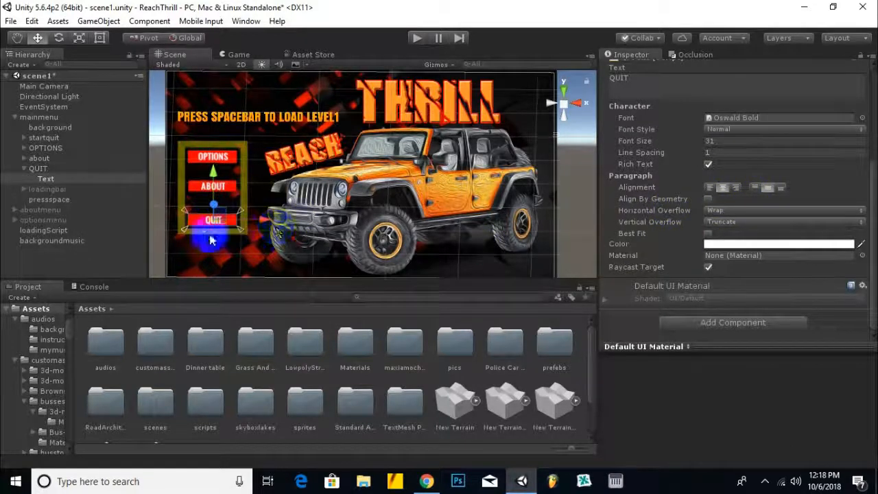
left_click(38, 168)
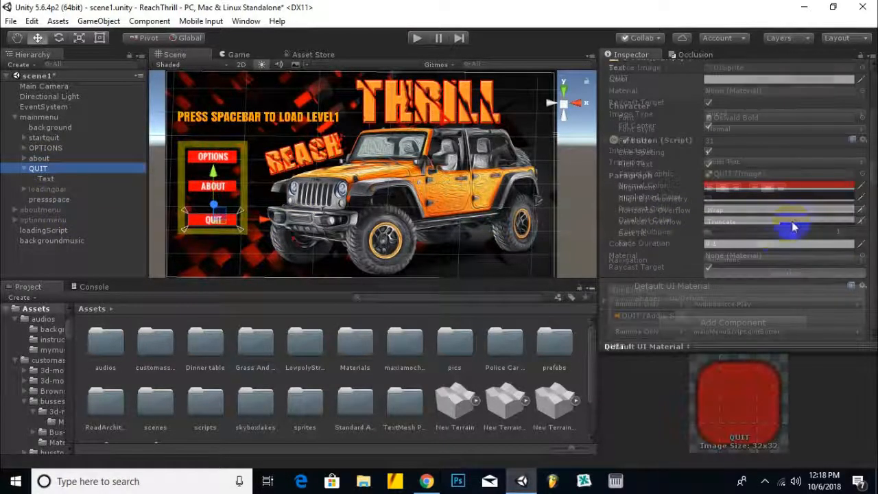
scroll(792, 221, "down", 10)
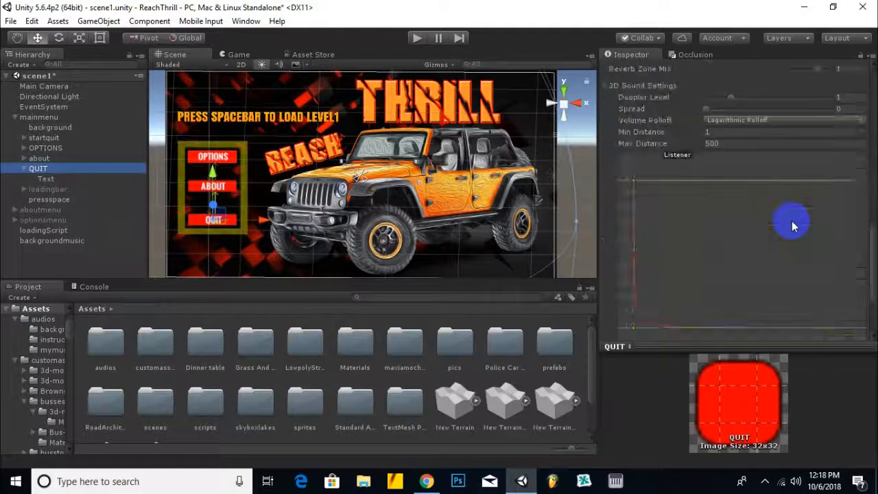
scroll(792, 221, "down", 4)
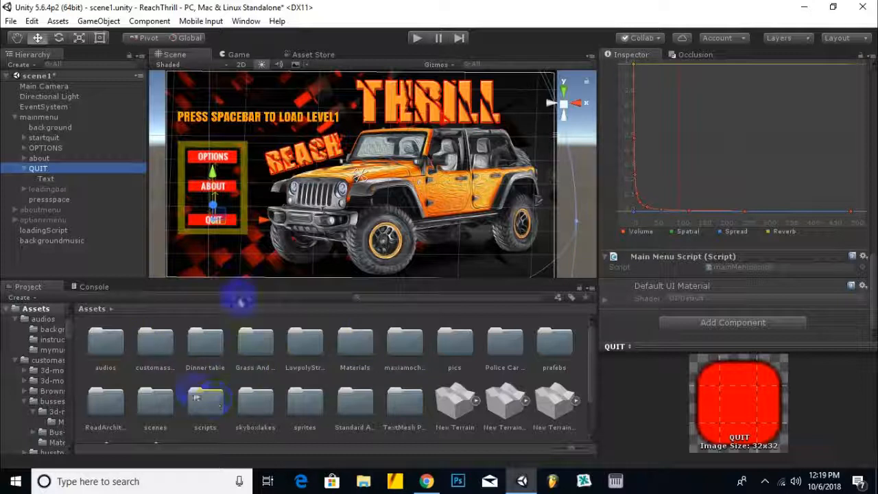
Open the scripts folder and examine the startButton and quitButton functions in mainMenuScript.
left_click(218, 409)
double_click(217, 408)
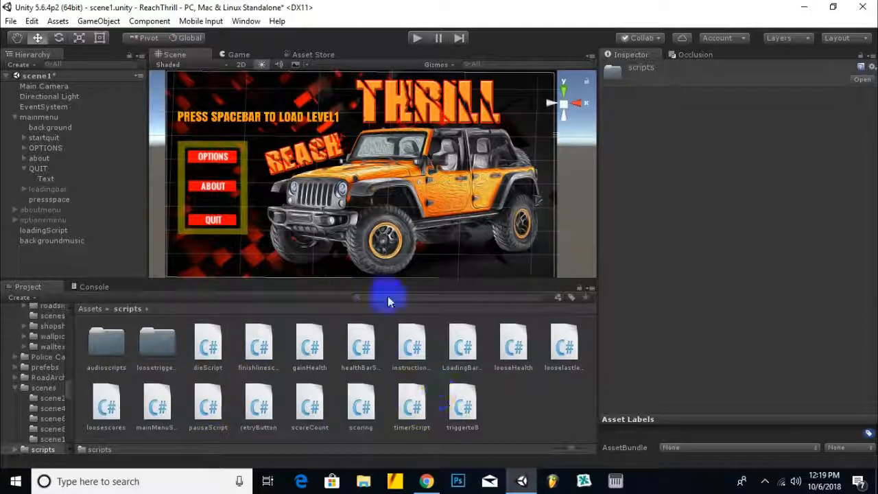
left_click(162, 403)
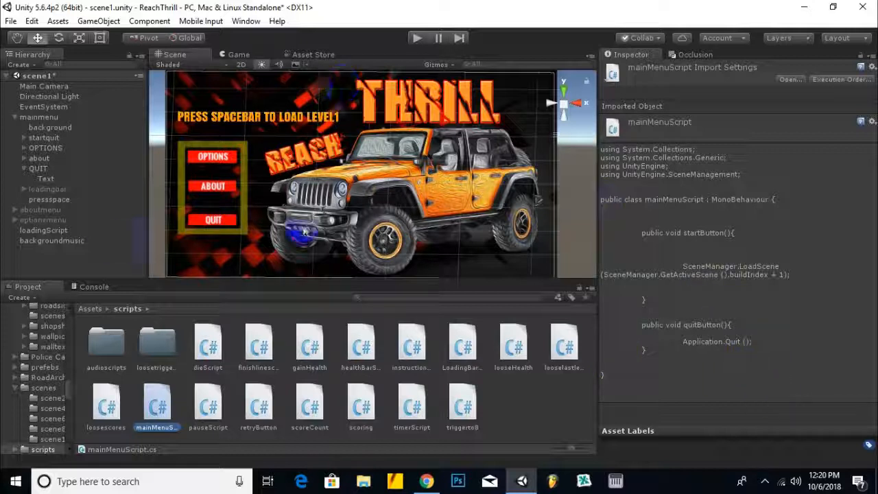
Return to the Assets folder and select the loadingbar object to examine its Rect Transform and Slider settings.
left_click(89, 309)
scroll(405, 185, "down", 2)
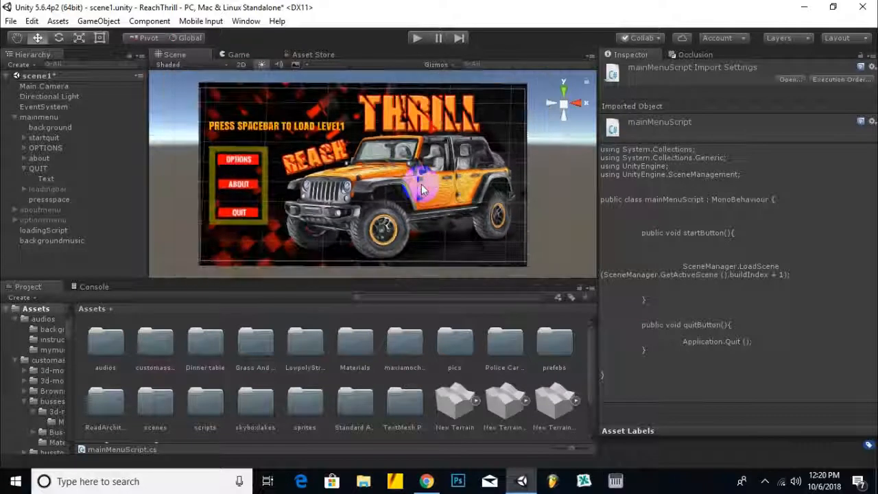
mouse_move(401, 205)
middle_mouse_down()
mouse_move(437, 212)
mouse_move(405, 205)
mouse_move(416, 207)
middle_mouse_up()
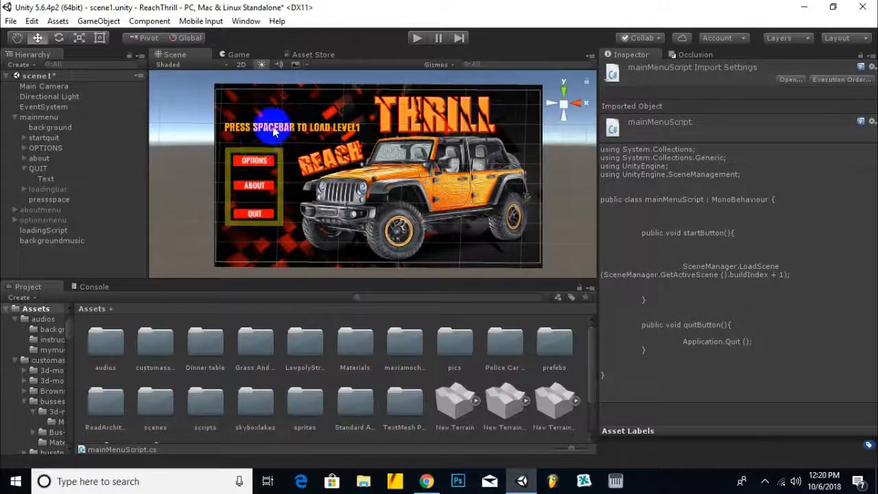
scroll(275, 131, "up", 2)
middle_click_drag(364, 149, 358, 142)
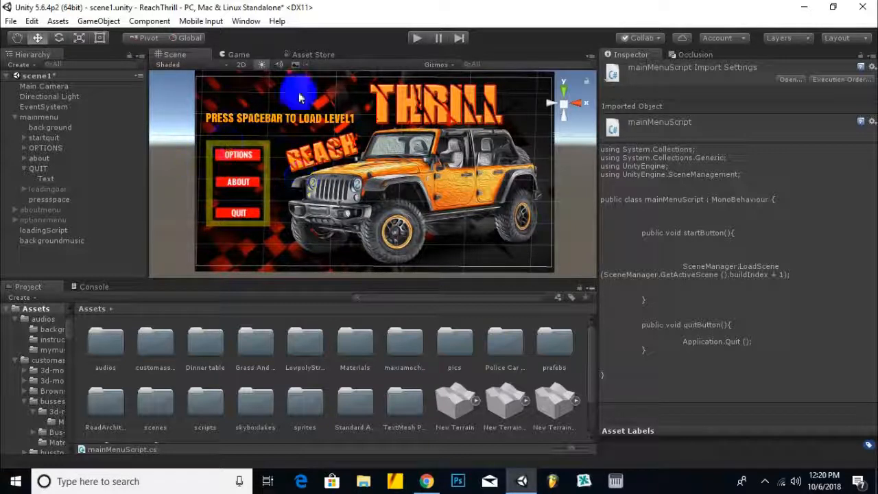
left_click(51, 189)
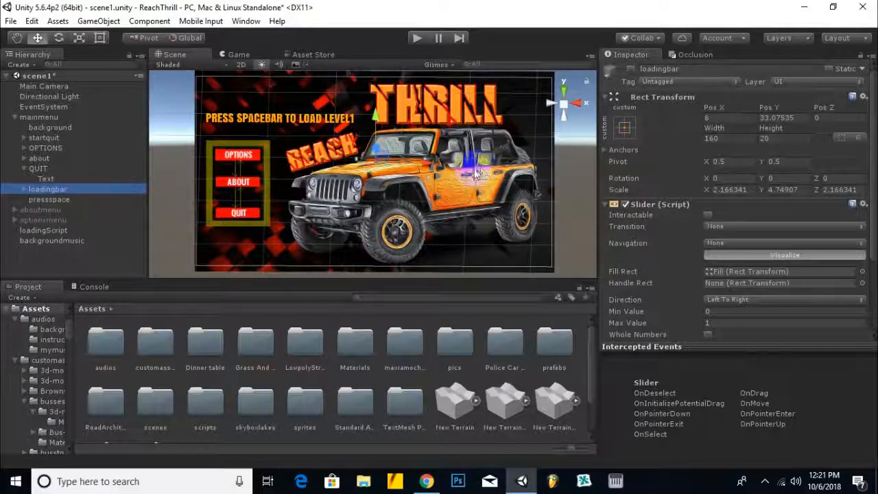
Run the game and test the OPTIONS and ABOUT screens, returning to the main menu from each.
left_click(418, 39)
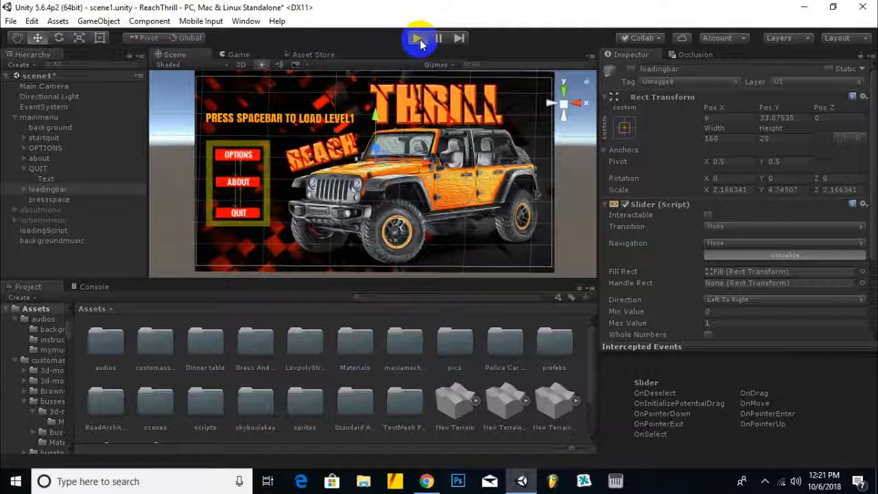
left_click(419, 39)
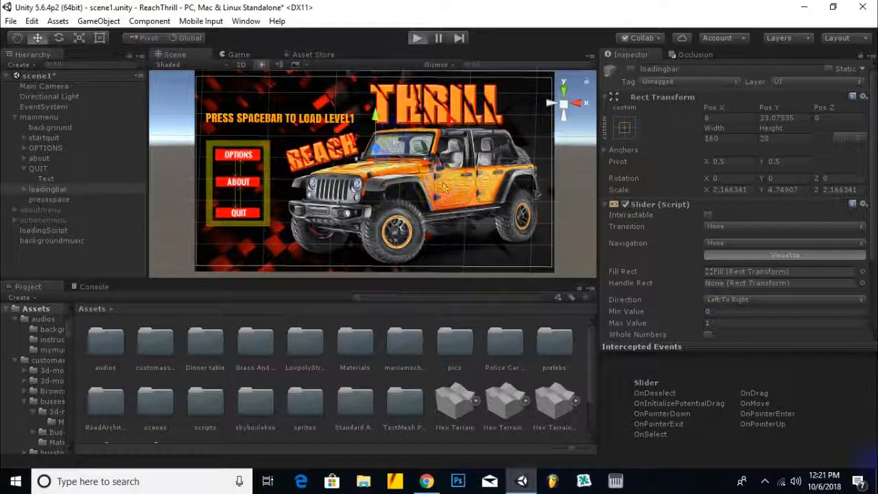
left_click(765, 481)
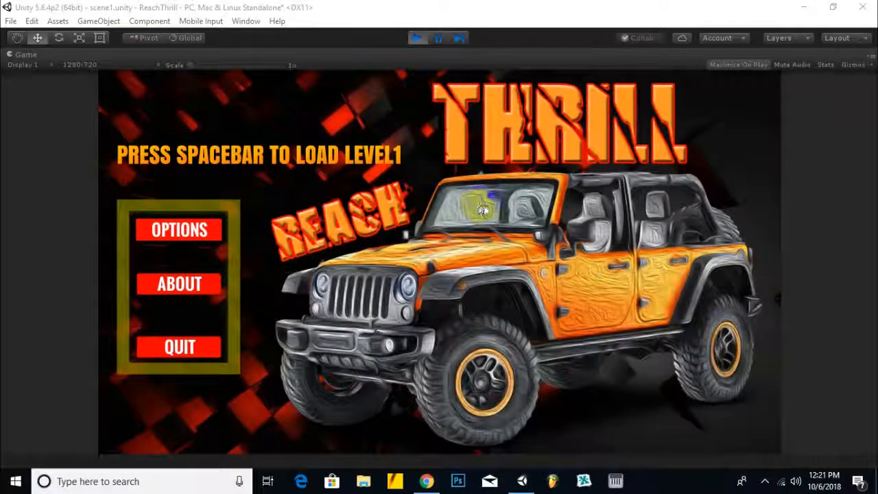
left_click(484, 205)
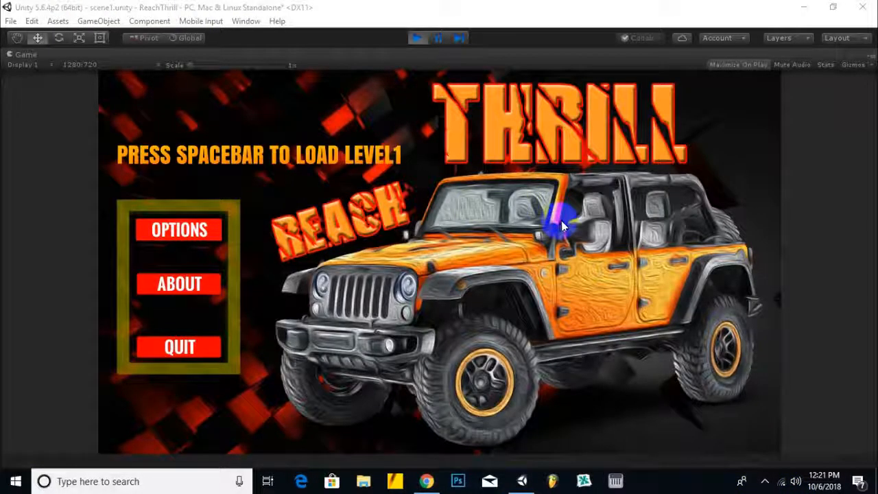
left_click(178, 230)
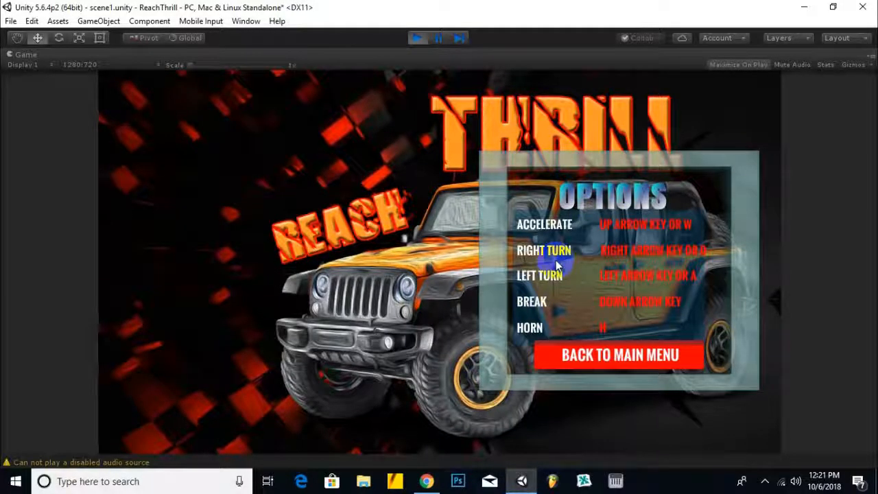
left_click(587, 359)
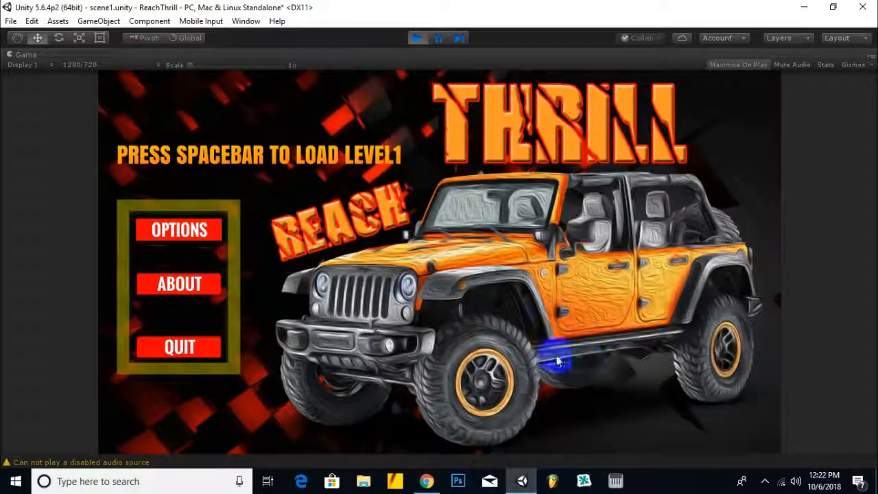
left_click(200, 295)
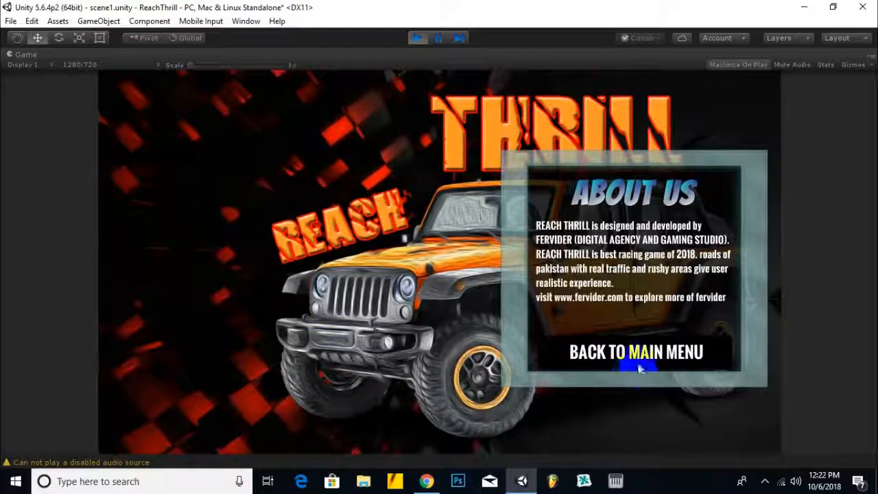
left_click(638, 353)
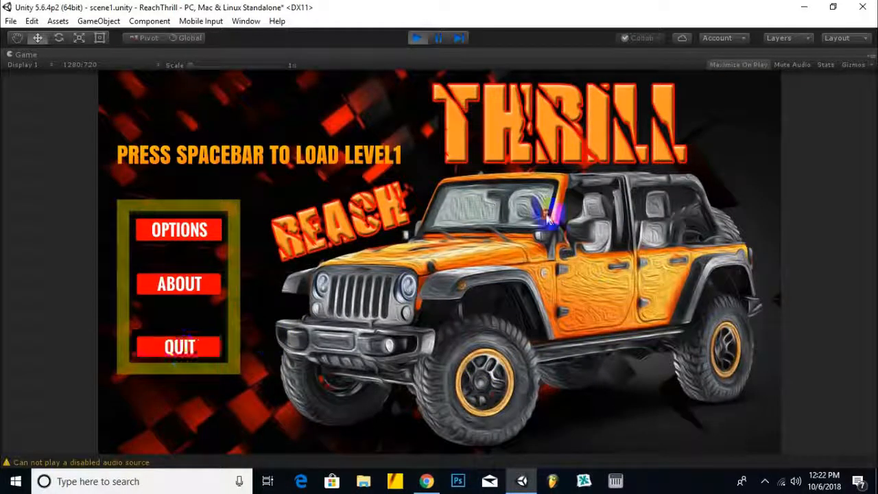
Load level 1 from the running main menu, drive the car along the road, and stop the game.
key("space")
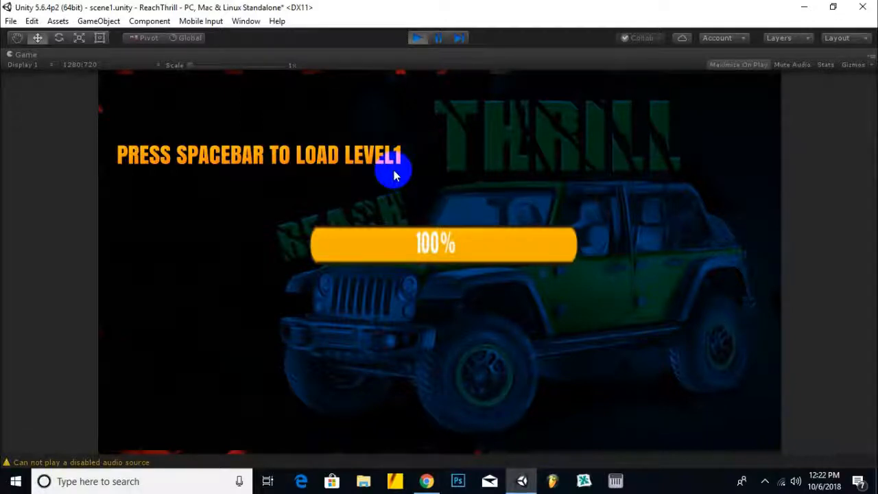
key("space")
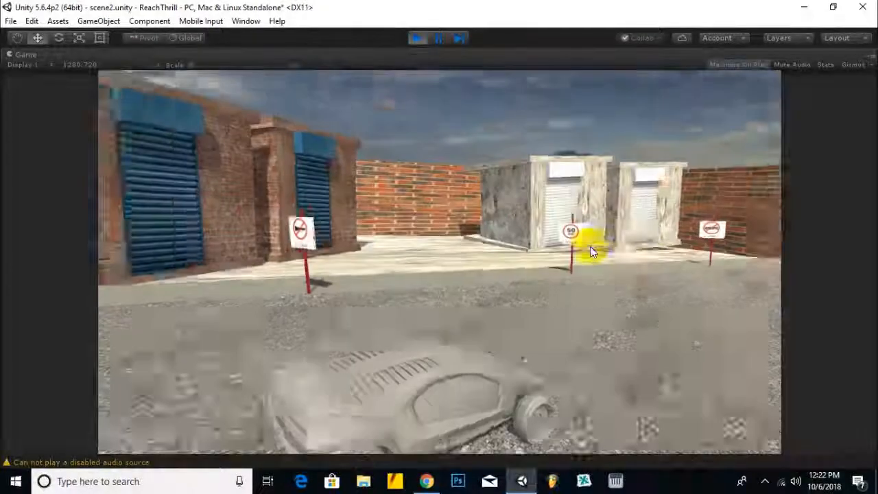
key("Up")
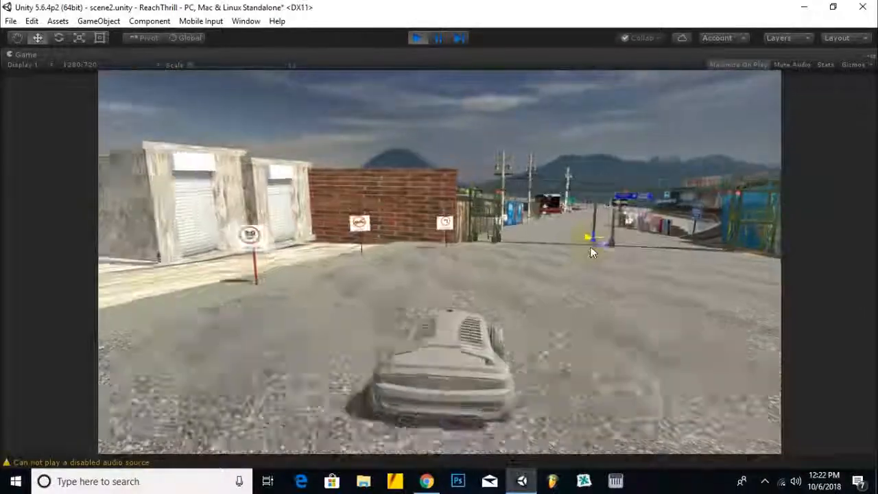
key("Up")
key("Left")
key("Up")
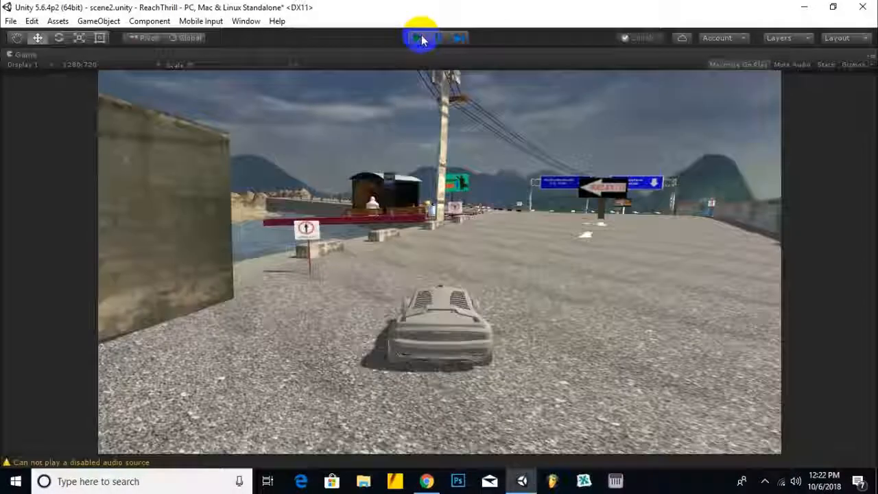
left_click(422, 37)
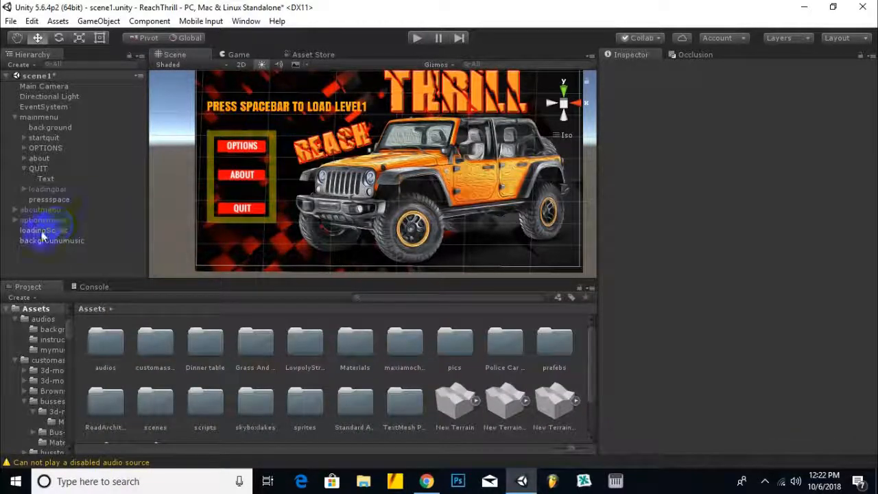
Open the scripts folder again and read through the code of LoadingBarScript.
scroll(385, 142, "down", 2)
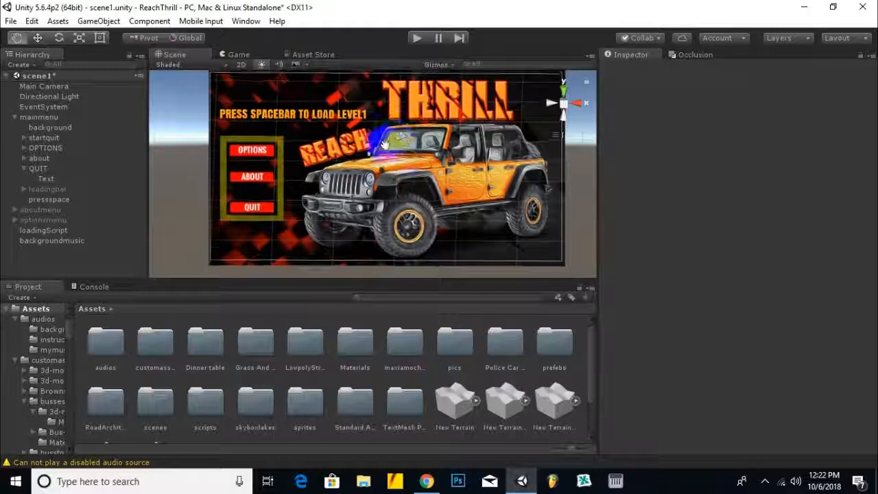
middle_click_drag(385, 143, 373, 154)
double_click(206, 404)
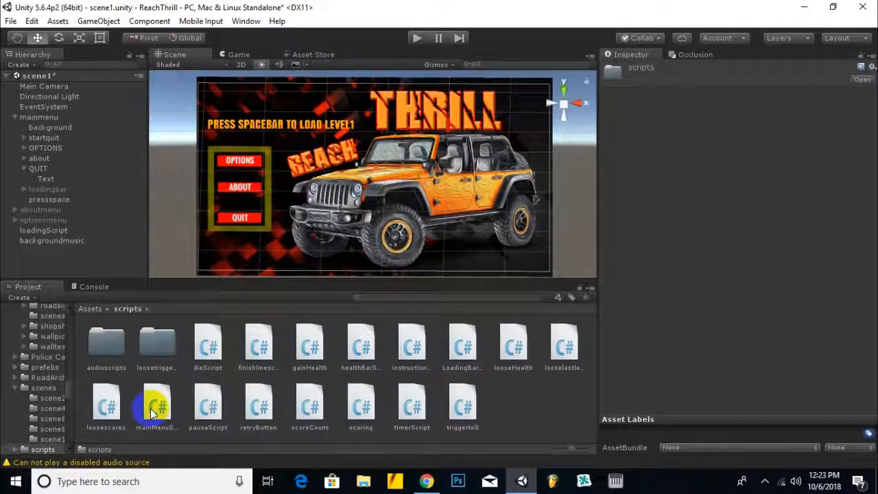
left_click(464, 351)
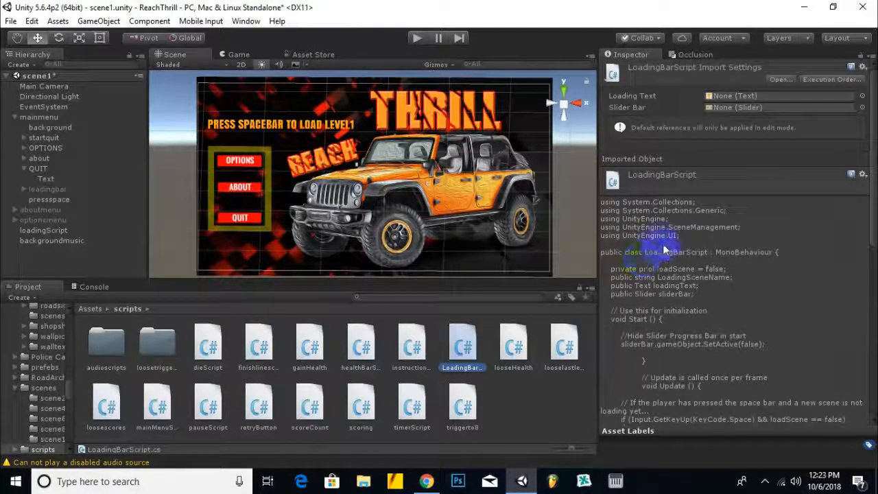
scroll(658, 255, "down", 10)
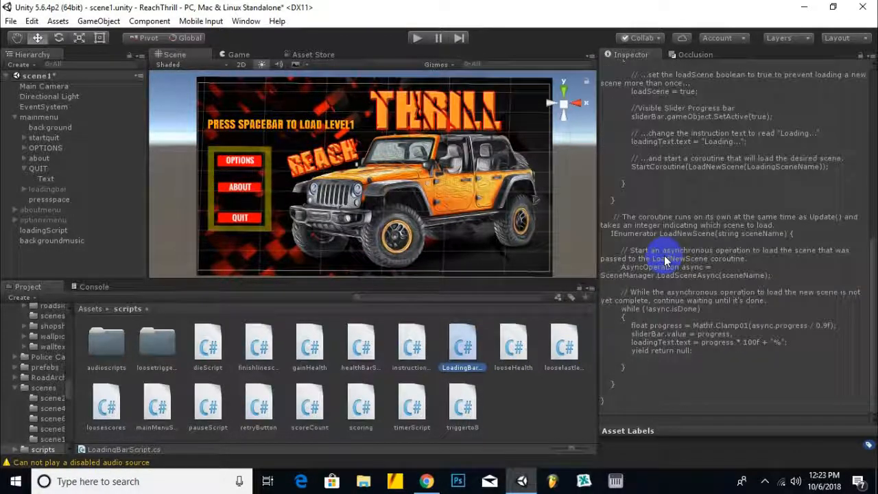
scroll(664, 259, "up", 10)
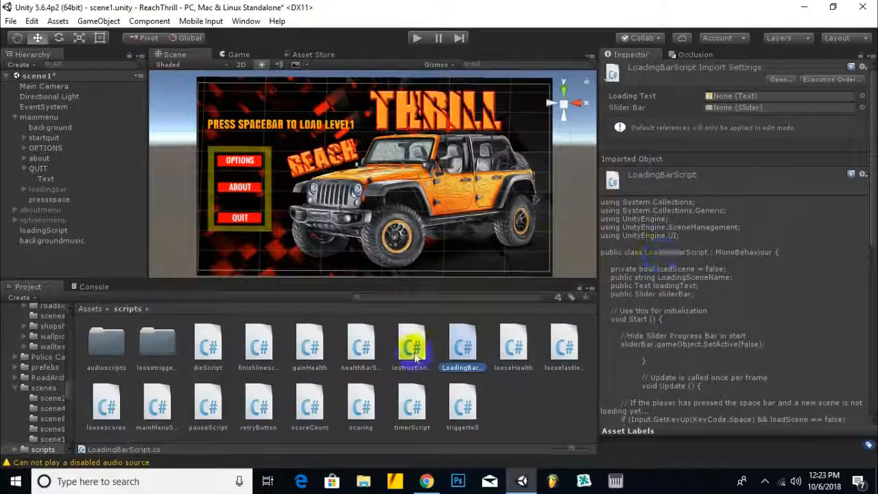